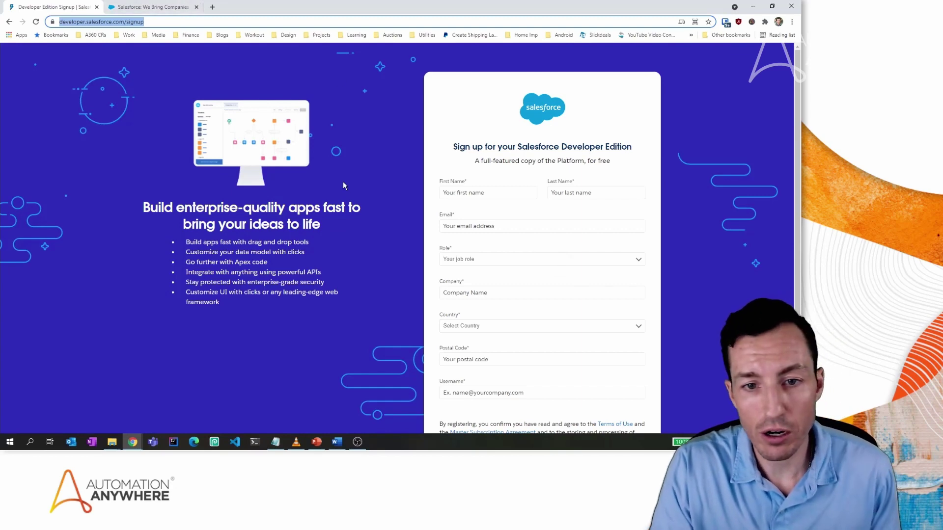
# Scroll through the Developer Edition signup form to review its fields.
pyautogui.scroll(-4, 344, 182)
pyautogui.scroll(4, 343, 182)
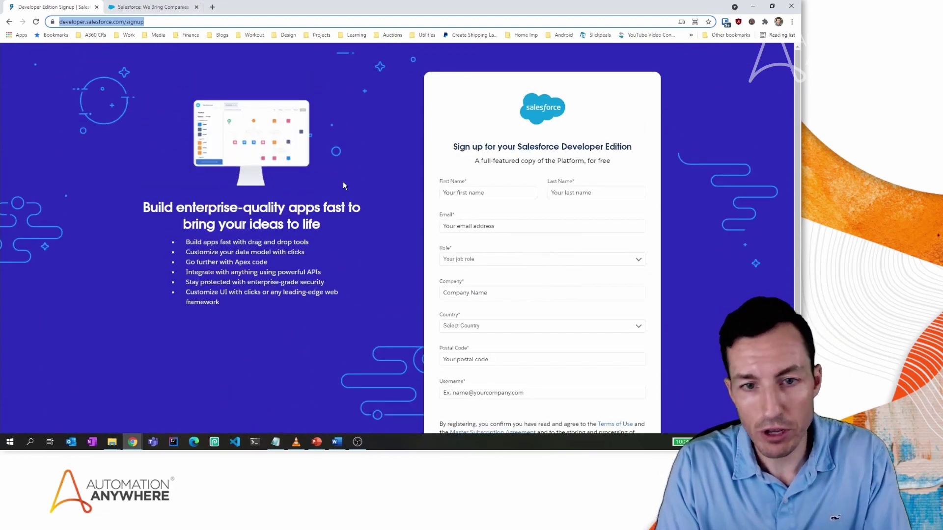
pyautogui.scroll(-3, 343, 185)
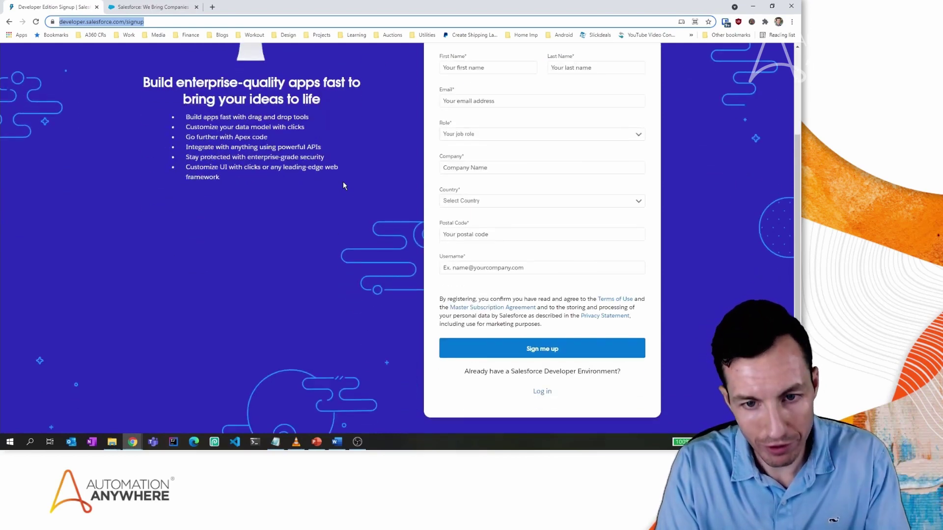
pyautogui.scroll(2, 343, 185)
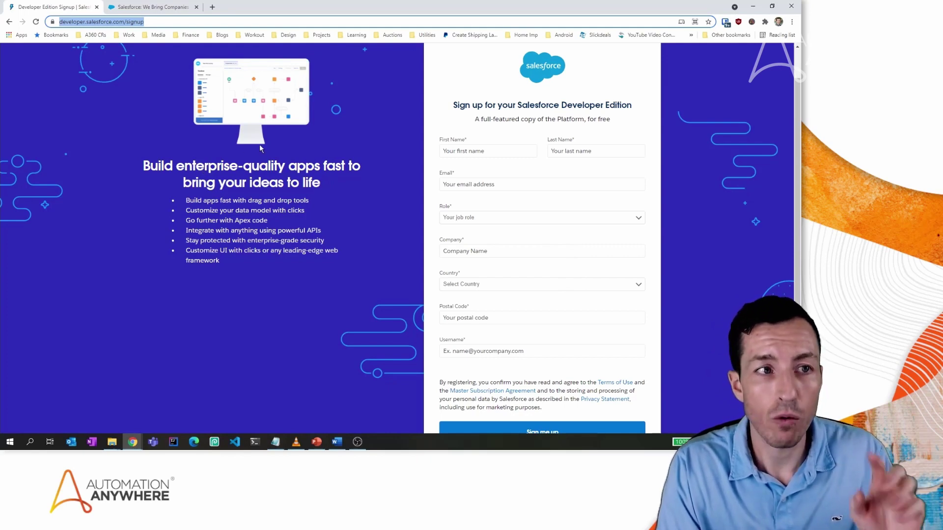
# Select the signup page's URL, then switch to the salesforce.com tab.
pyautogui.click(176, 24)
pyautogui.tripleClick(176, 25)
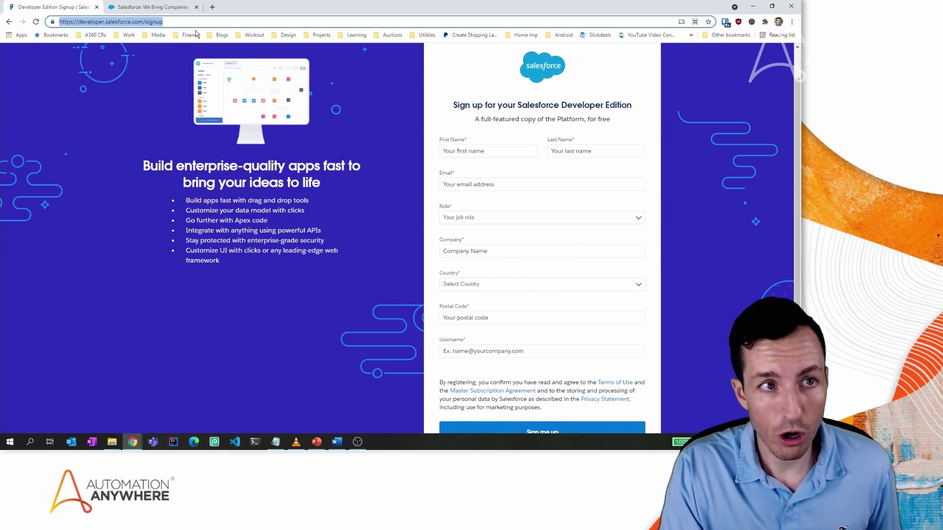
pyautogui.click(178, 9)
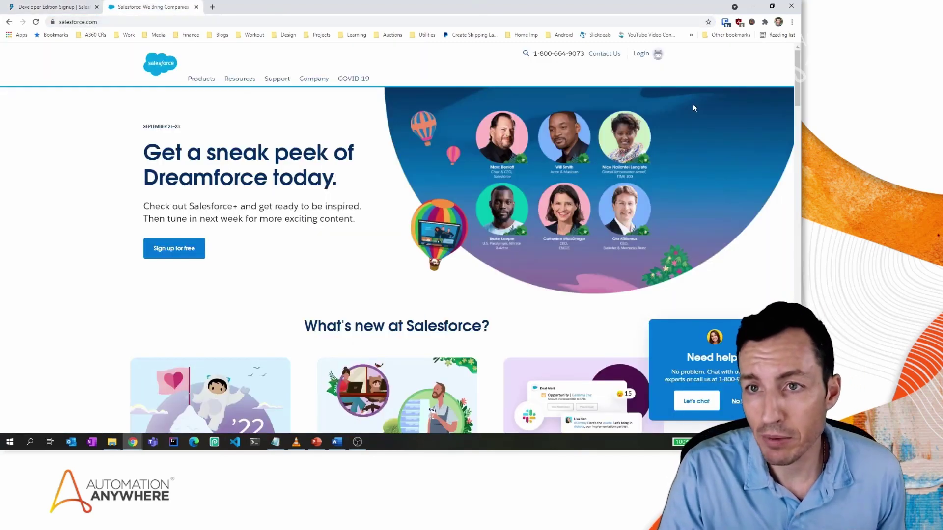
# Log in to the developer org through Login > Salesforce using the password manager's saved credentials.
pyautogui.moveTo(639, 55)
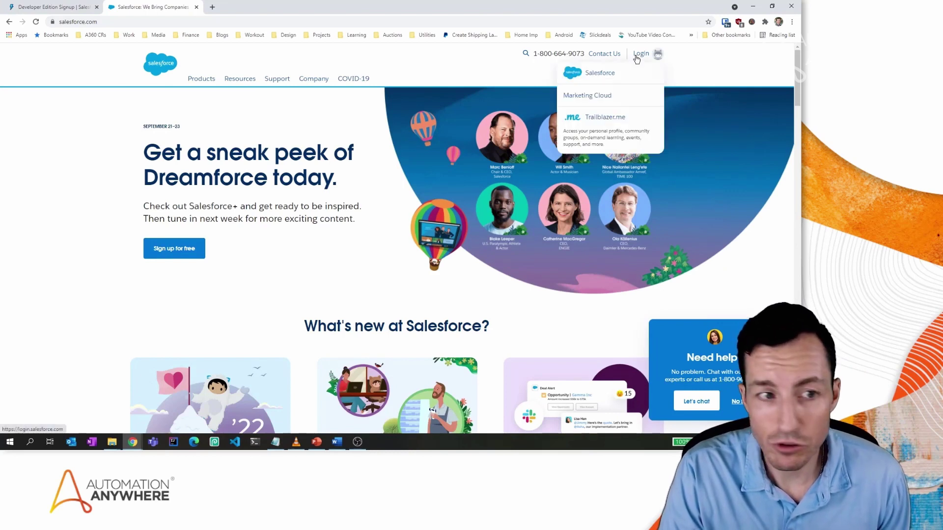
pyautogui.click(638, 55)
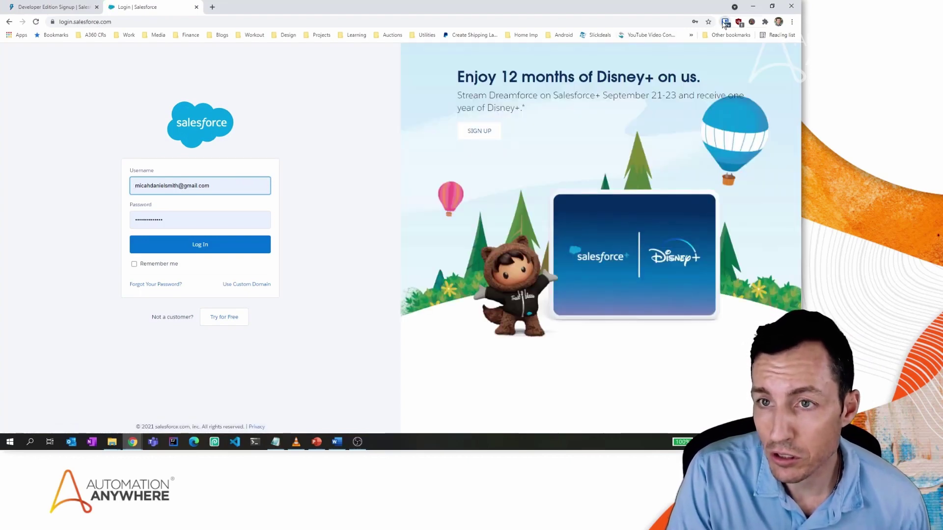
pyautogui.click(725, 22)
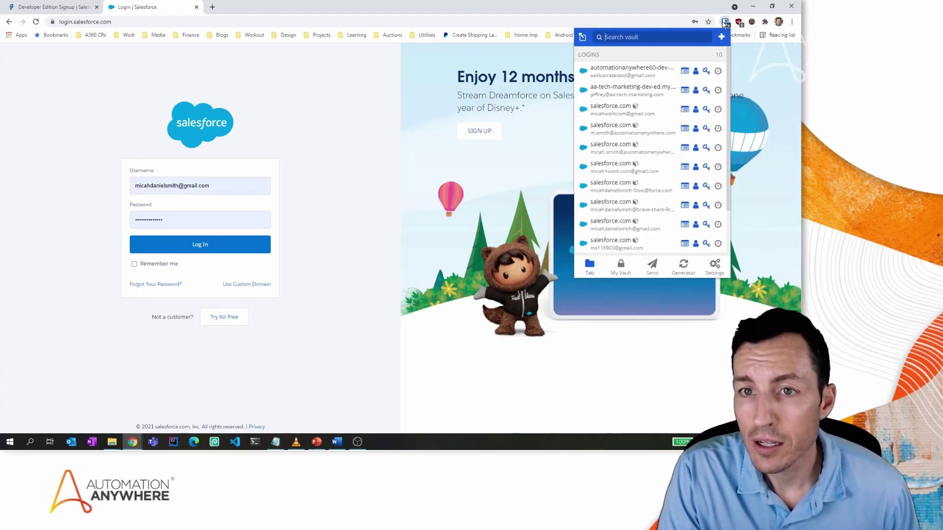
pyautogui.click(632, 74)
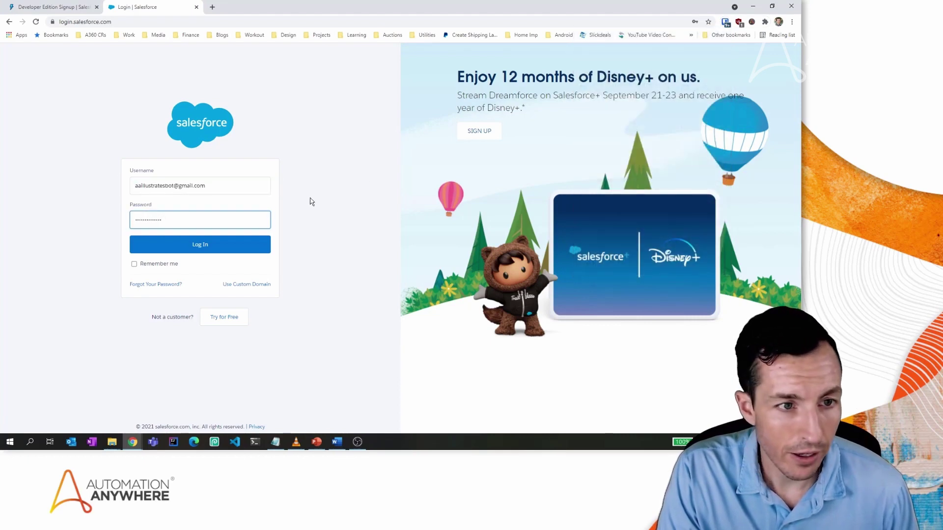
pyautogui.click(224, 245)
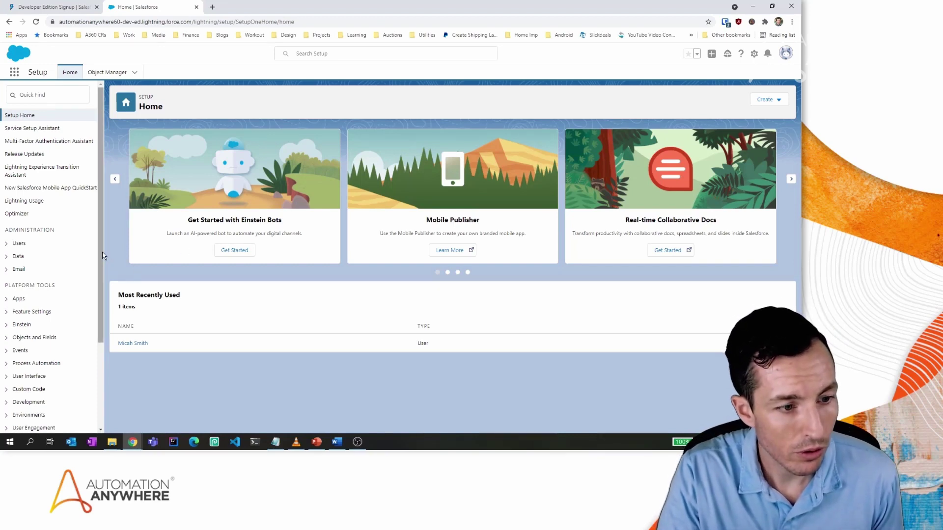
# Expand Security in the Setup sidebar and open Certificate and Key Management.
pyautogui.scroll(-3, 50, 319)
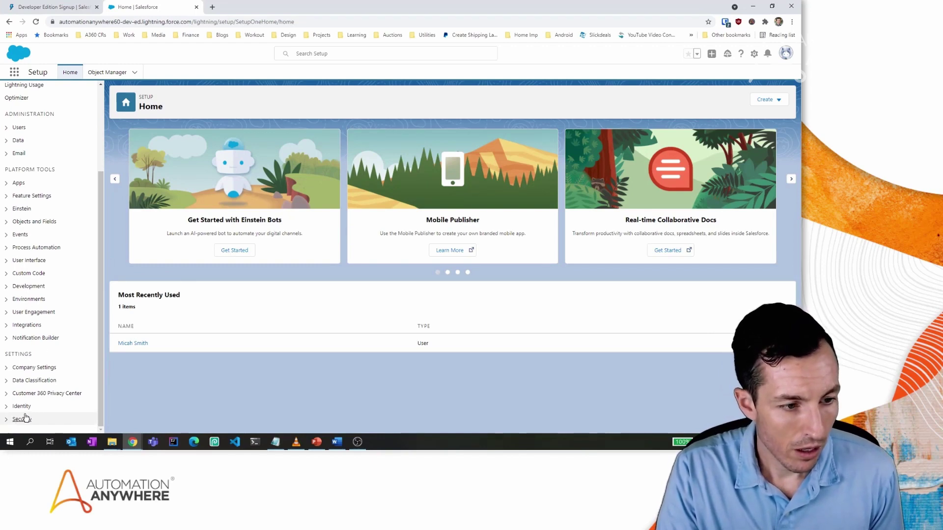
pyautogui.click(6, 420)
pyautogui.scroll(-5, 45, 354)
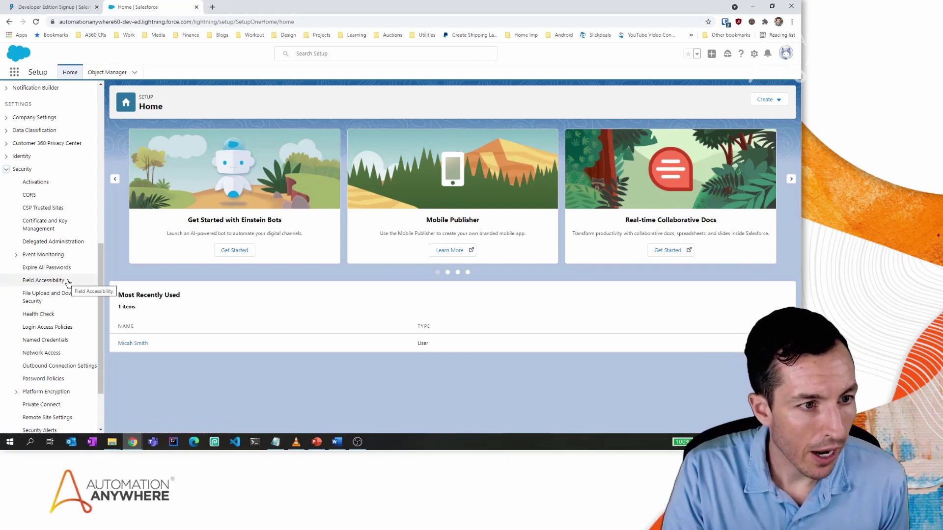
pyautogui.click(43, 229)
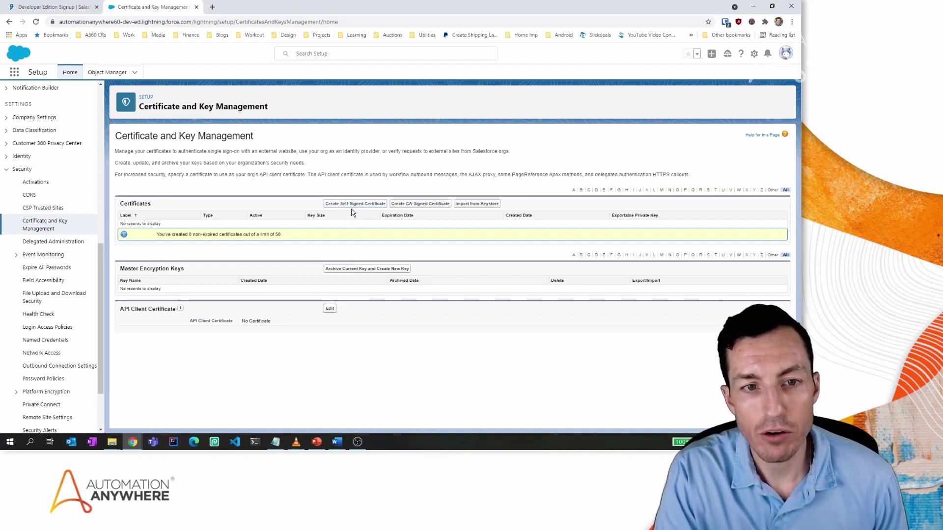
# Start a new self-signed certificate from the Certificate and Key Management page.
pyautogui.click(352, 204)
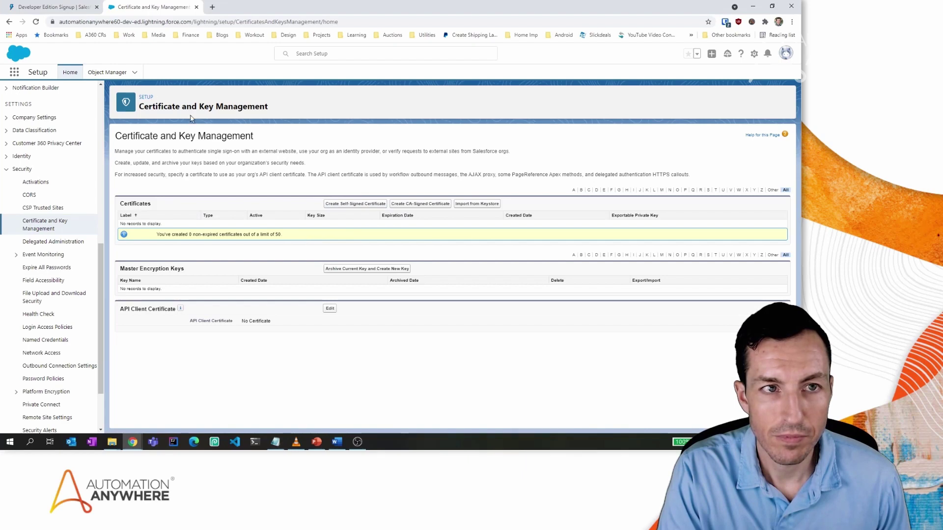
pyautogui.click(351, 204)
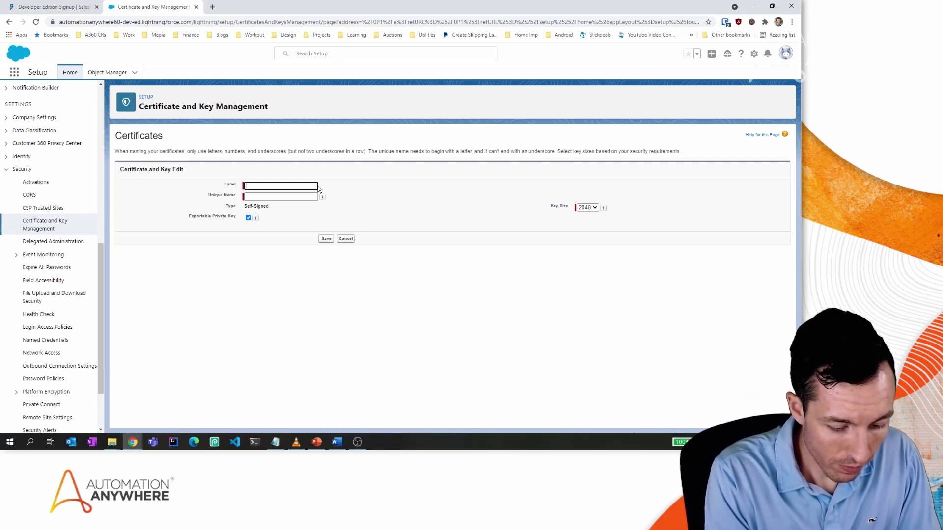
# Save a 2048-bit self-signed certificate with Label and Unique Name SFConnectorCert.
pyautogui.write('SFConnector')
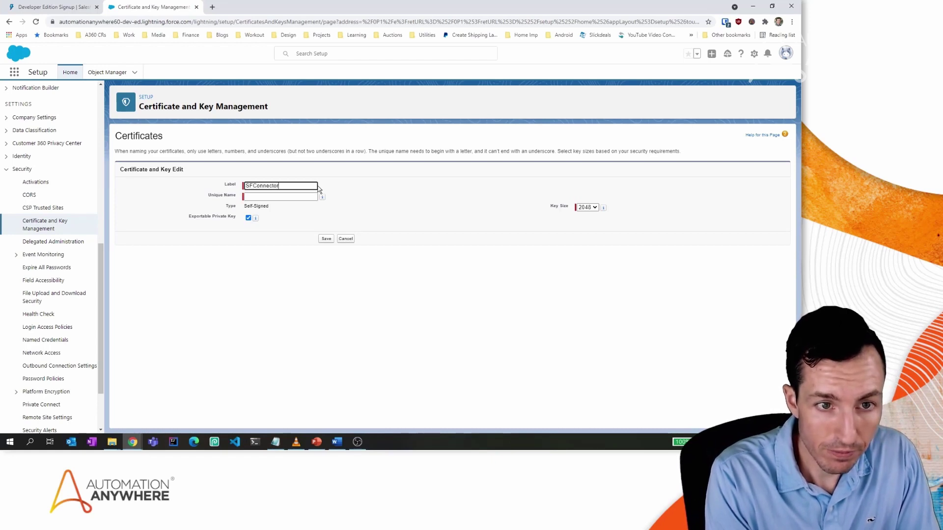
pyautogui.write('Cert')
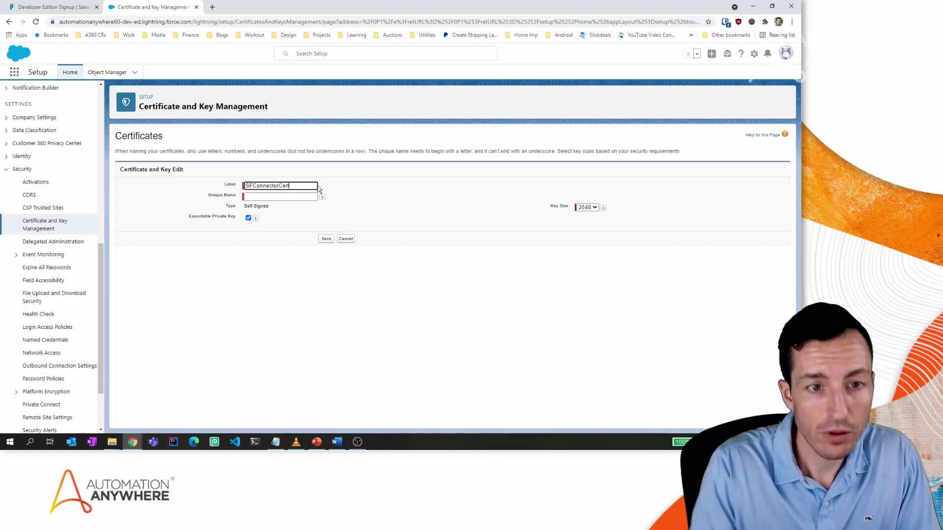
pyautogui.doubleClick(262, 186)
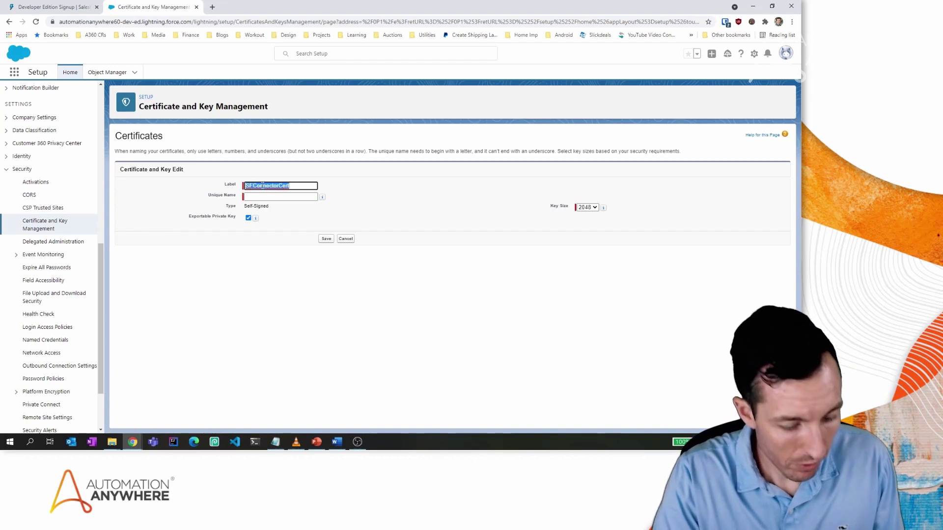
pyautogui.doubleClick(316, 197)
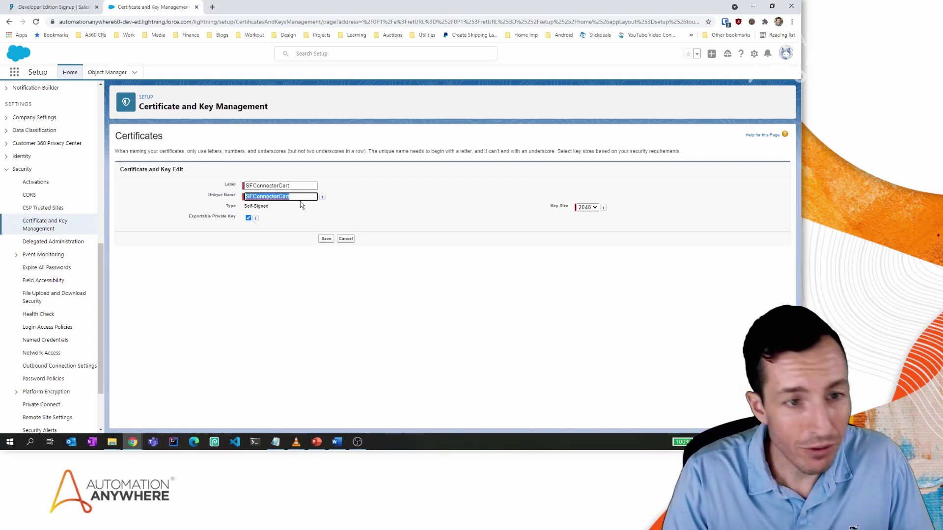
pyautogui.click(325, 238)
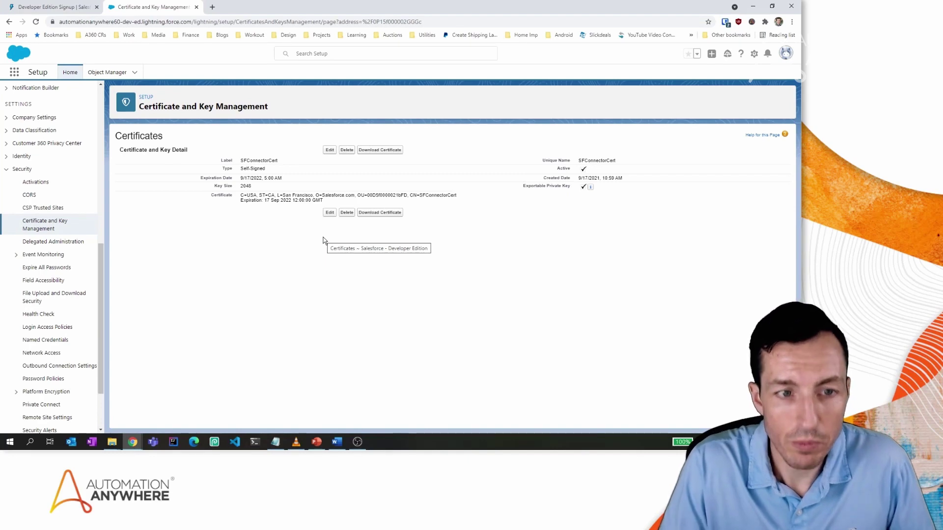
# Download SFConnectorCert.crt, keep it despite the browser warning, and dismiss the download notice.
pyautogui.click(372, 213)
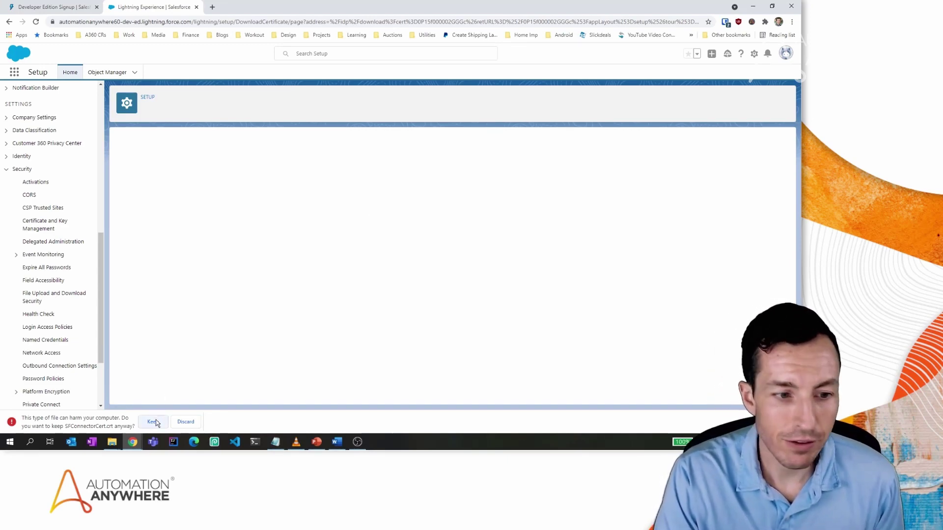
pyautogui.click(155, 421)
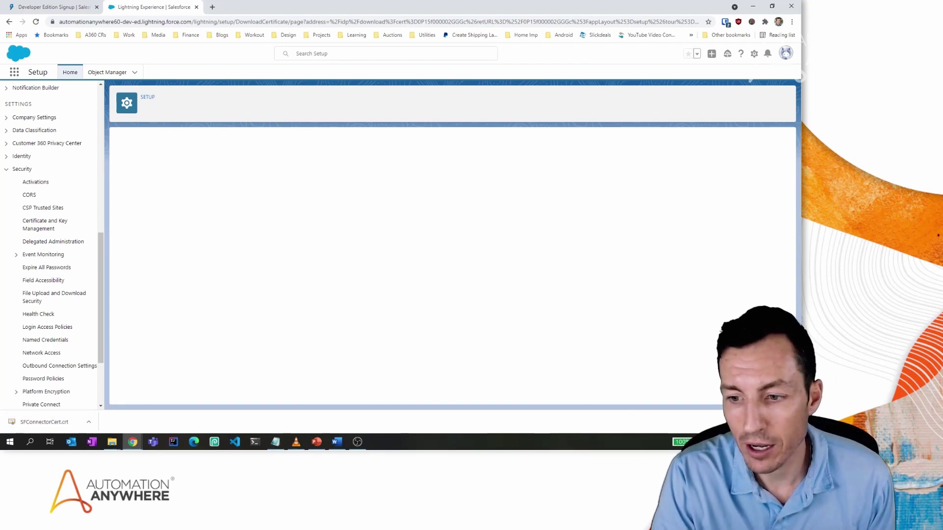
pyautogui.click(794, 422)
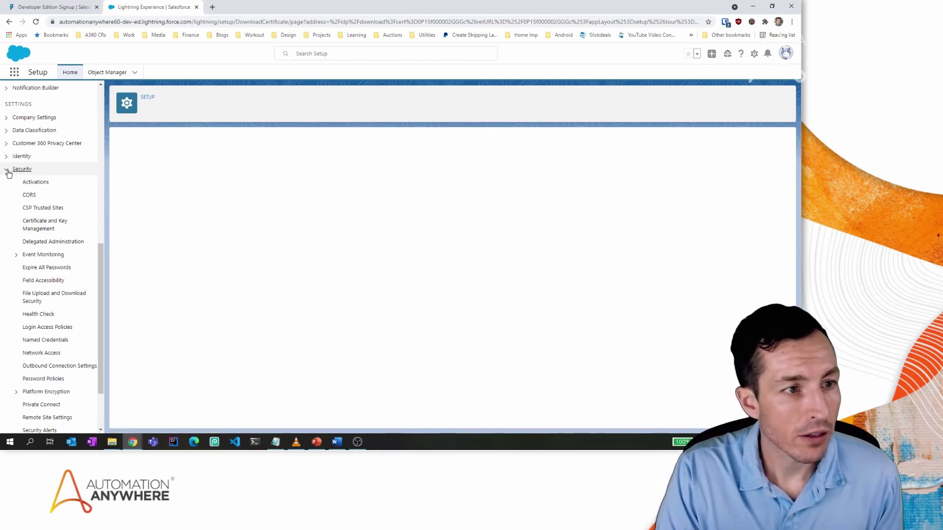
# Go to Apps > App Manager in Setup and start a New Connected App.
pyautogui.click(7, 170)
pyautogui.scroll(3, 63, 241)
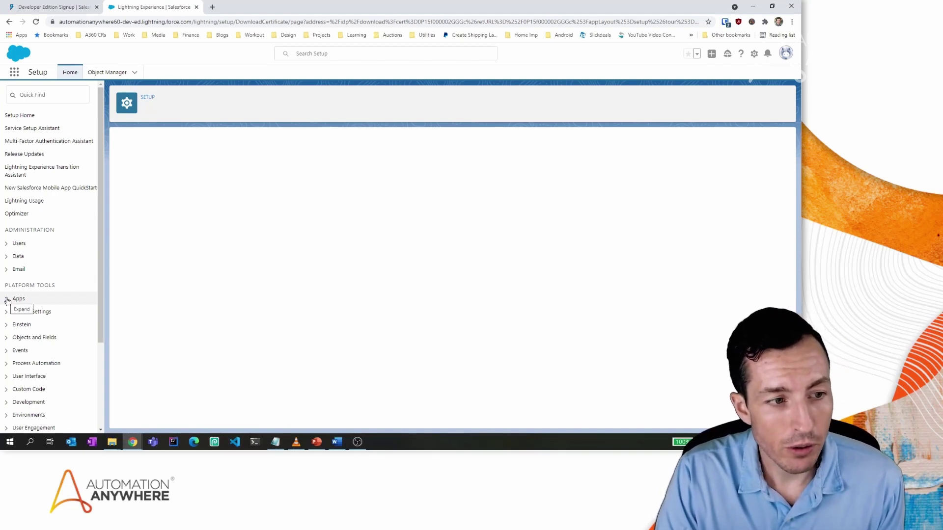
pyautogui.click(7, 299)
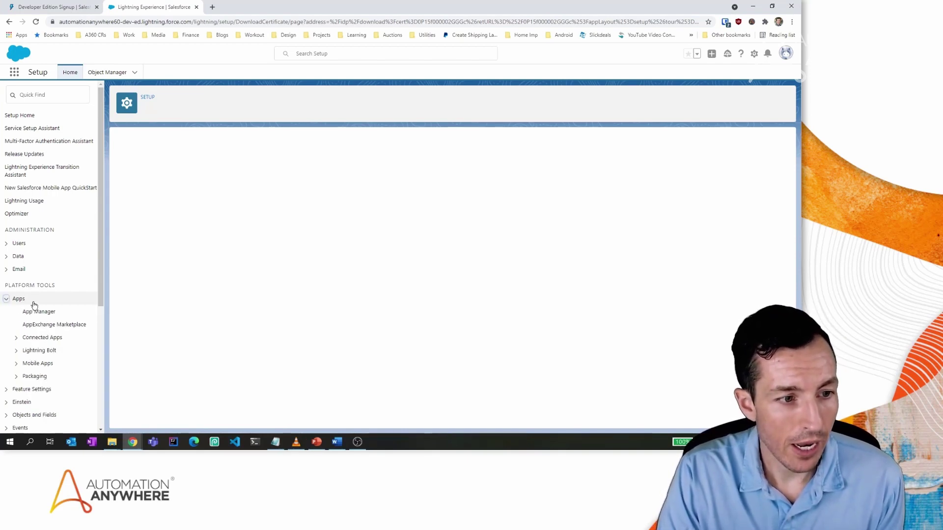
pyautogui.click(40, 316)
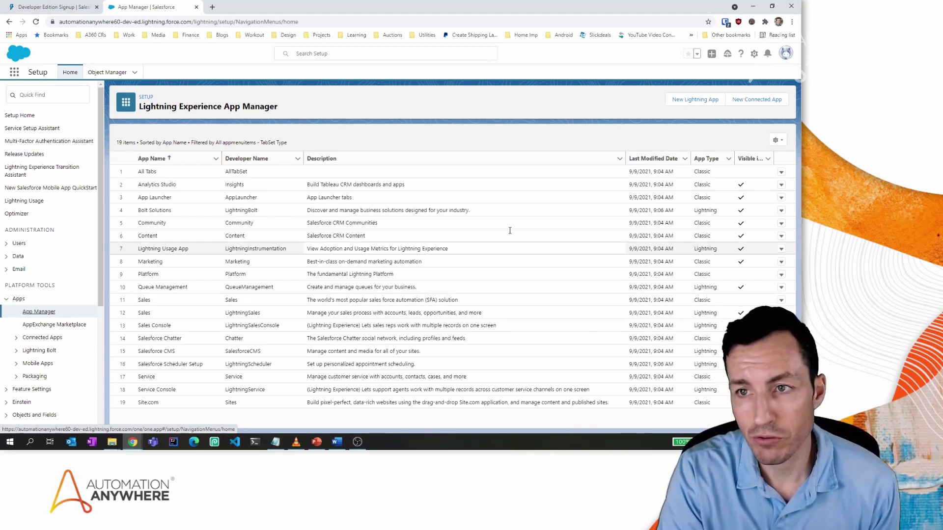
pyautogui.click(756, 100)
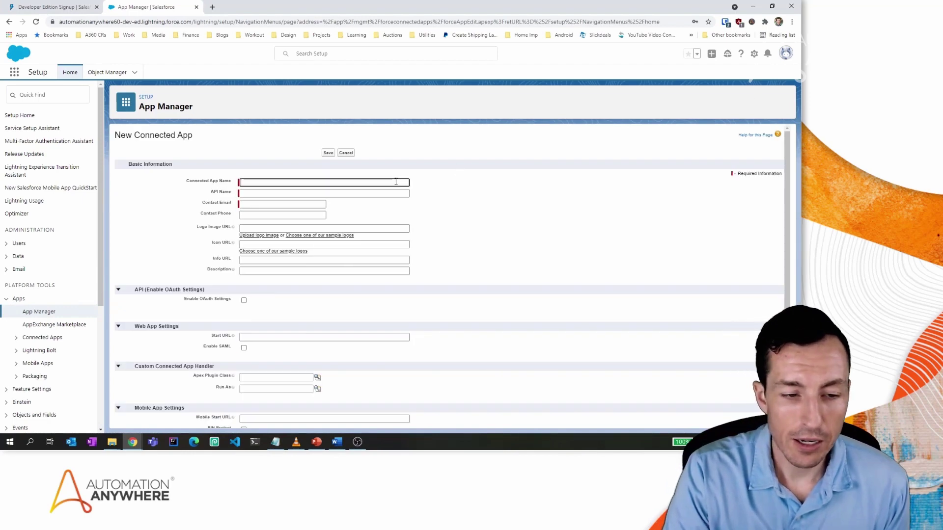
# Name the connected app Automation360ConnectedApp so the API Name fills in to match.
pyautogui.scroll(-3, 396, 182)
pyautogui.scroll(-1, 396, 181)
pyautogui.scroll(4, 396, 181)
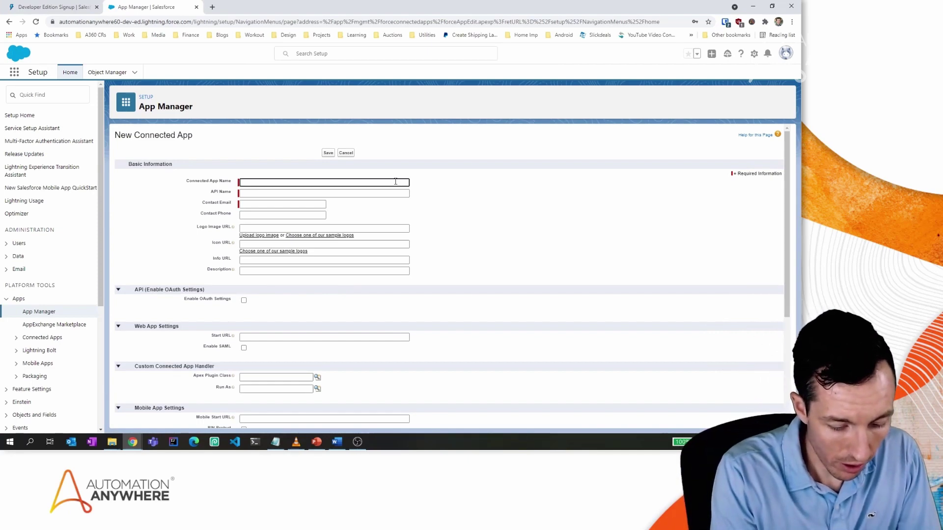
pyautogui.write('Au')
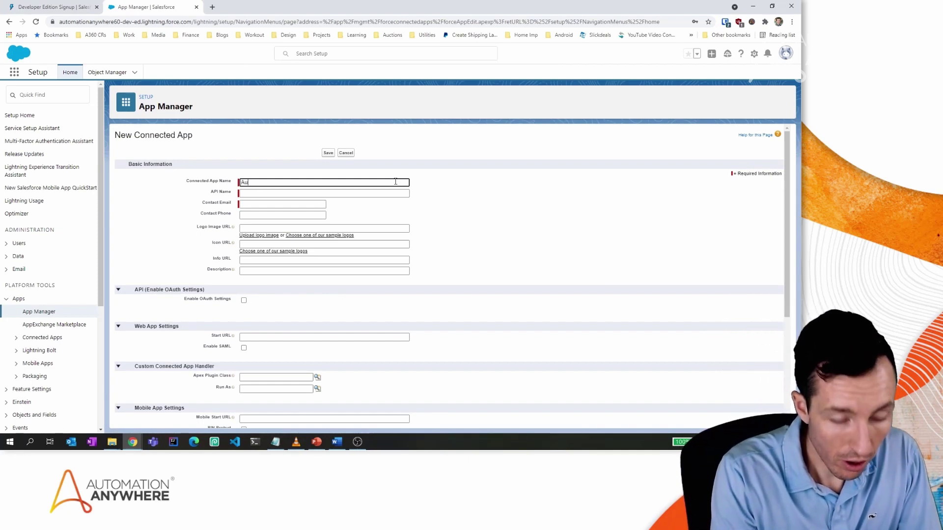
pyautogui.write('tomation360')
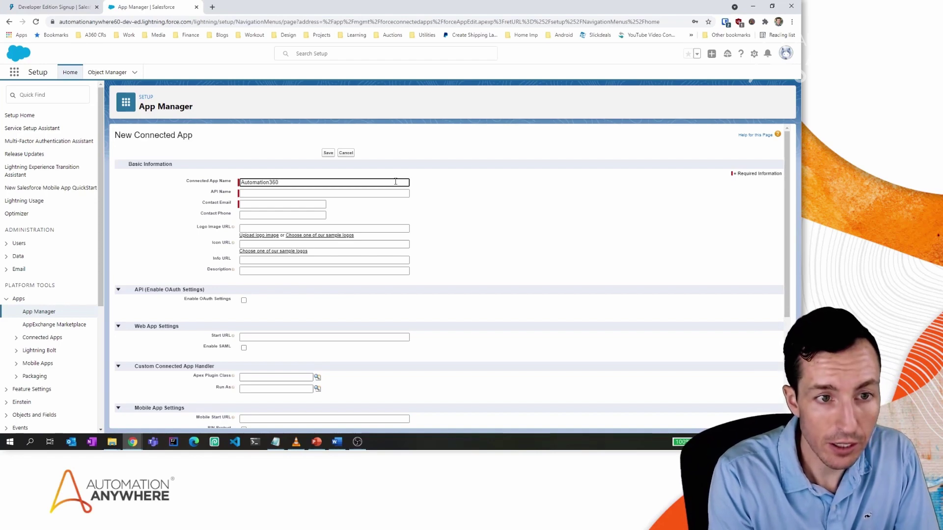
pyautogui.write('Connection')
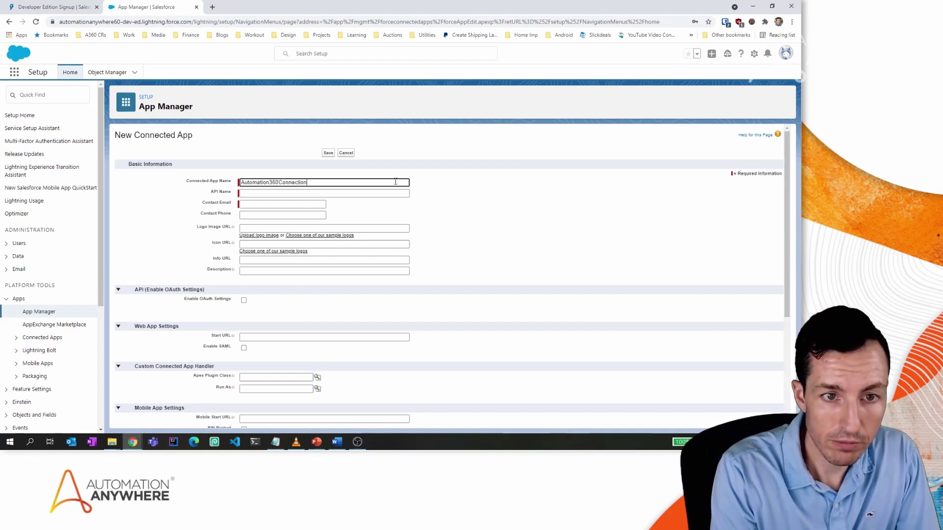
pyautogui.press('BackSpace')
pyautogui.press('BackSpace')
pyautogui.press('BackSpace')
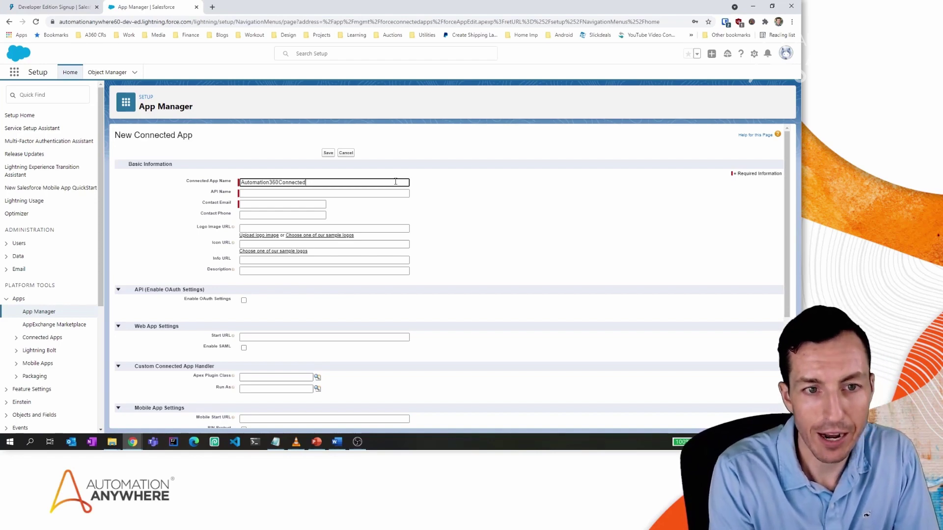
pyautogui.write('edAPp')
pyautogui.press('BackSpace')
pyautogui.press('BackSpace')
pyautogui.write('pp')
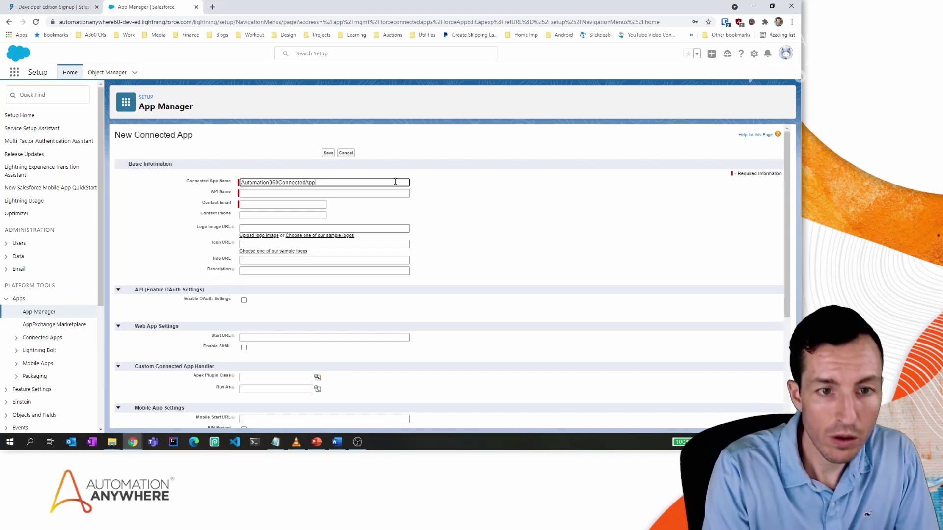
pyautogui.press('Tab')
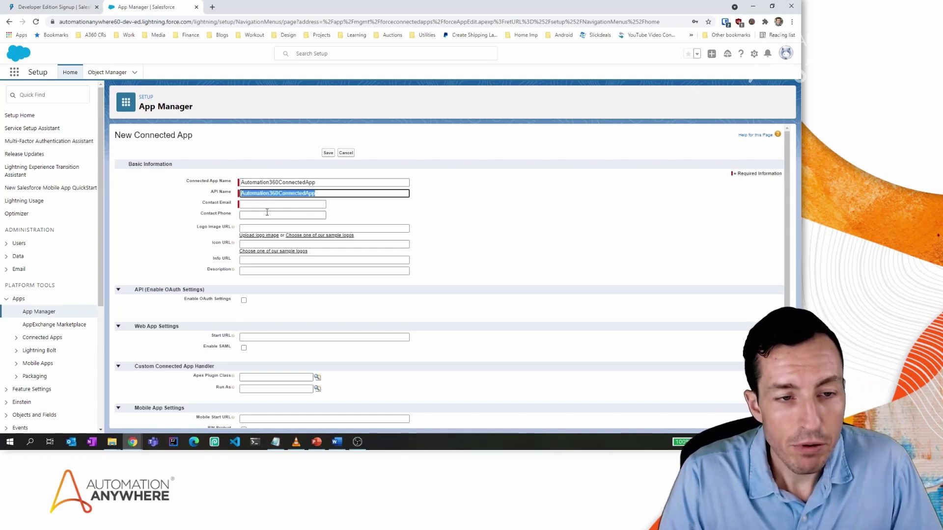
# Enter the contact e-mail address for the connected app.
pyautogui.click(290, 204)
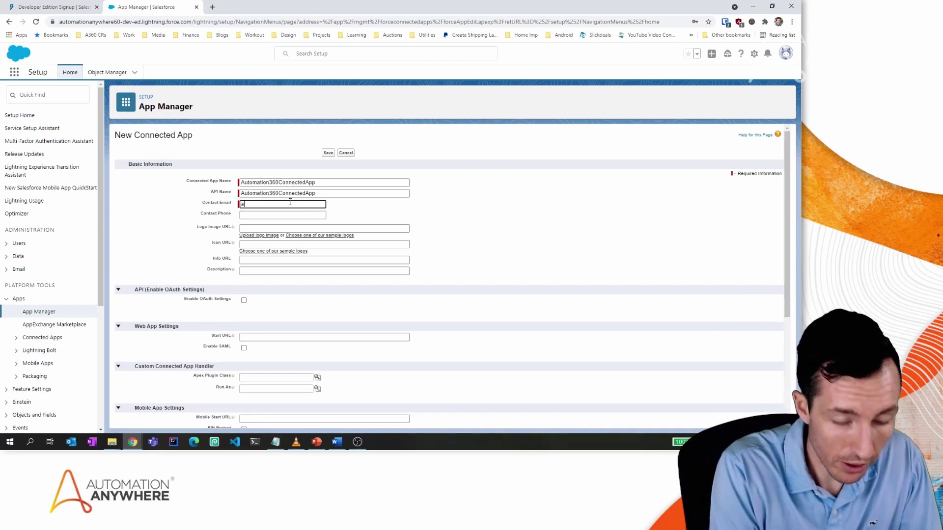
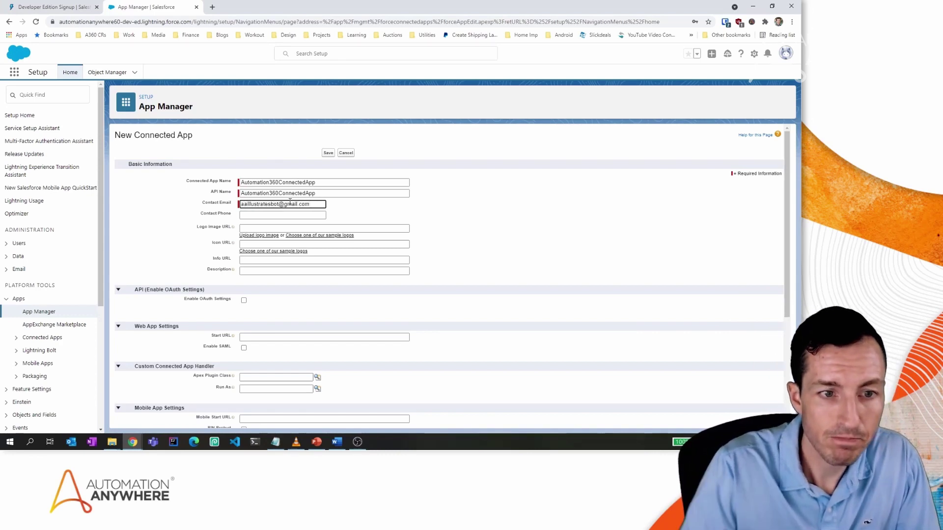
pyautogui.press('Tab')
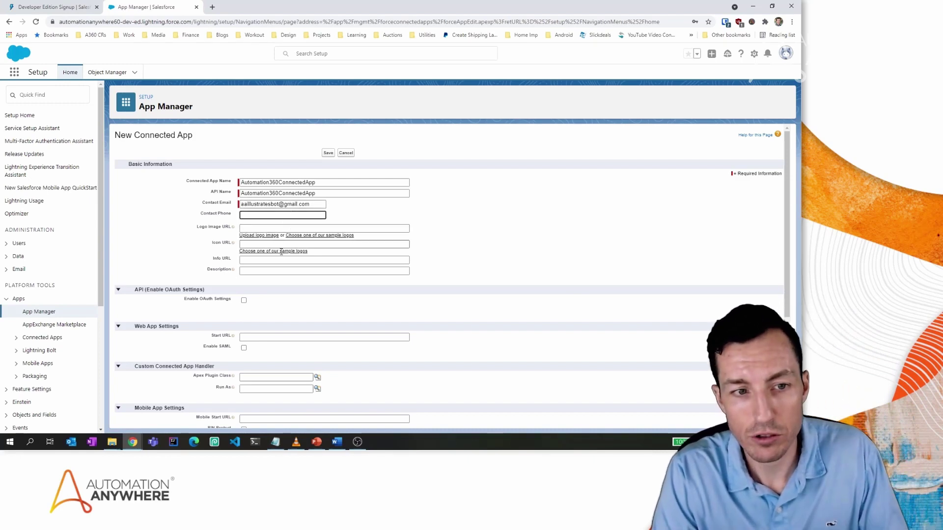
# Enable OAuth Settings, device flow and digital signatures, keeping the default callback URL.
pyautogui.click(244, 301)
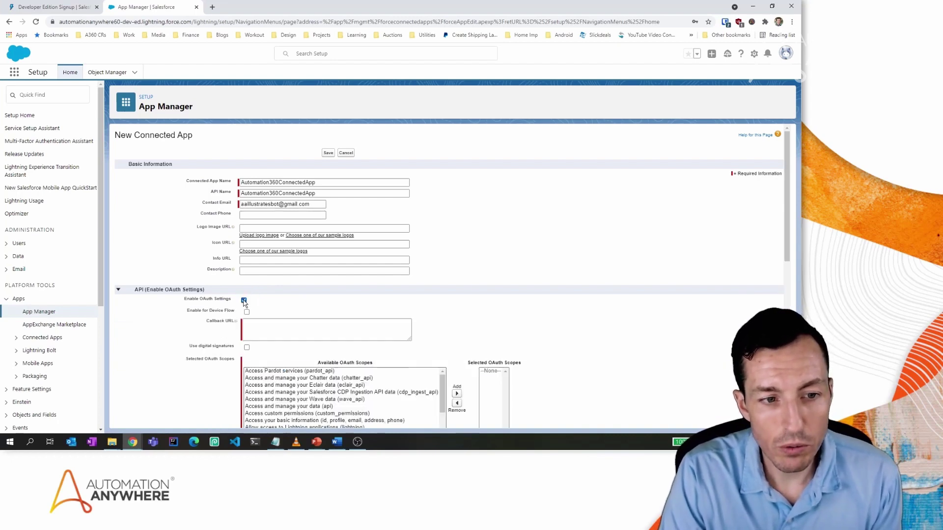
pyautogui.scroll(-2, 389, 265)
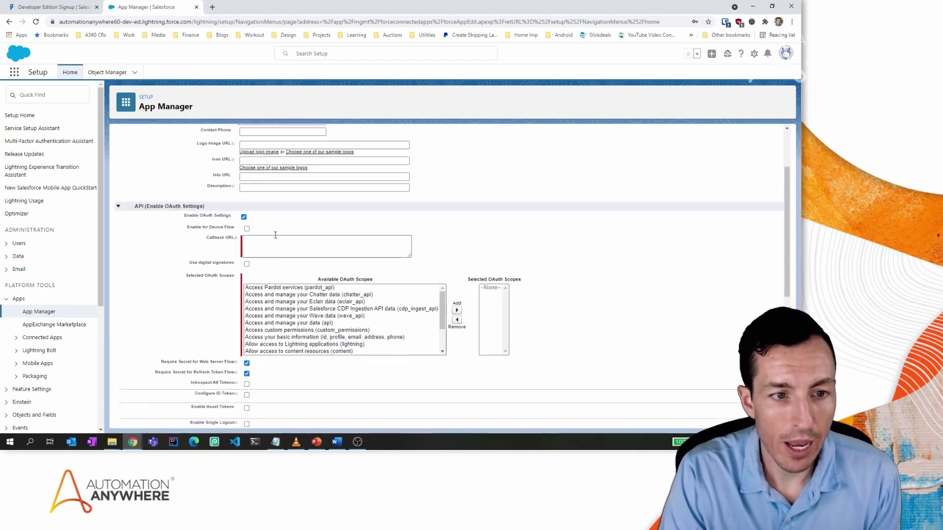
pyautogui.click(247, 229)
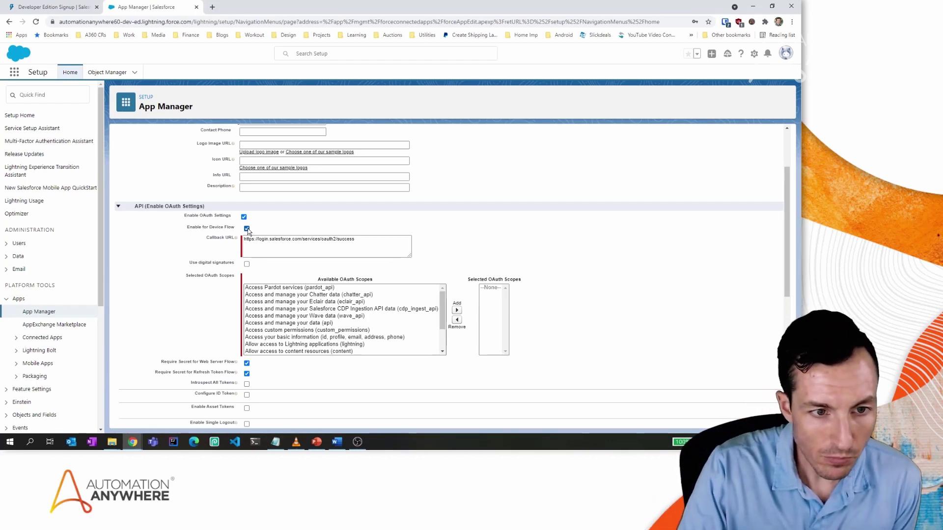
pyautogui.click(247, 265)
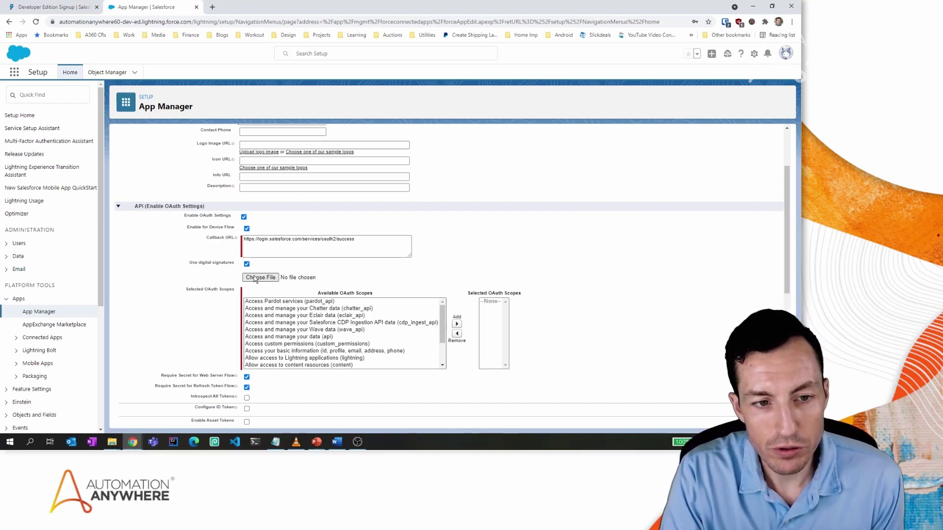
# Attach SFConnectorCert.crt from Downloads as the digital signature certificate.
pyautogui.click(260, 278)
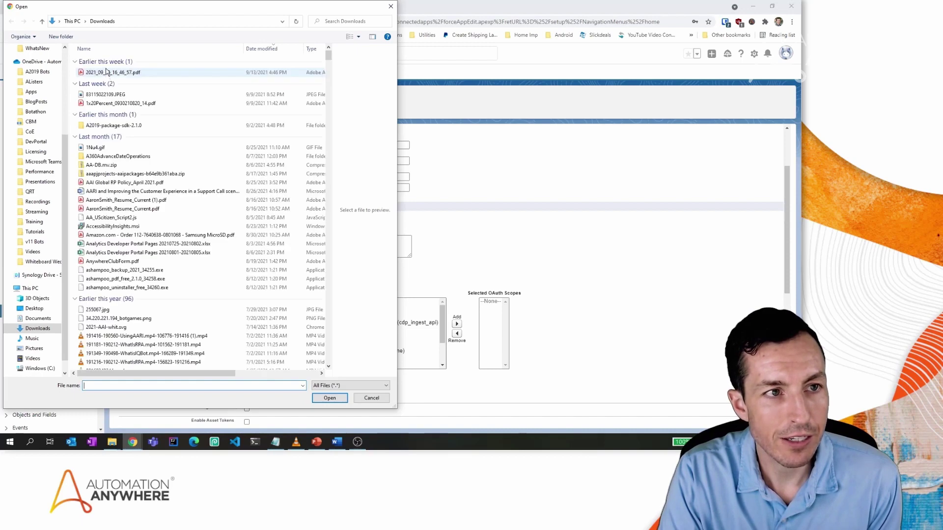
pyautogui.click(104, 73)
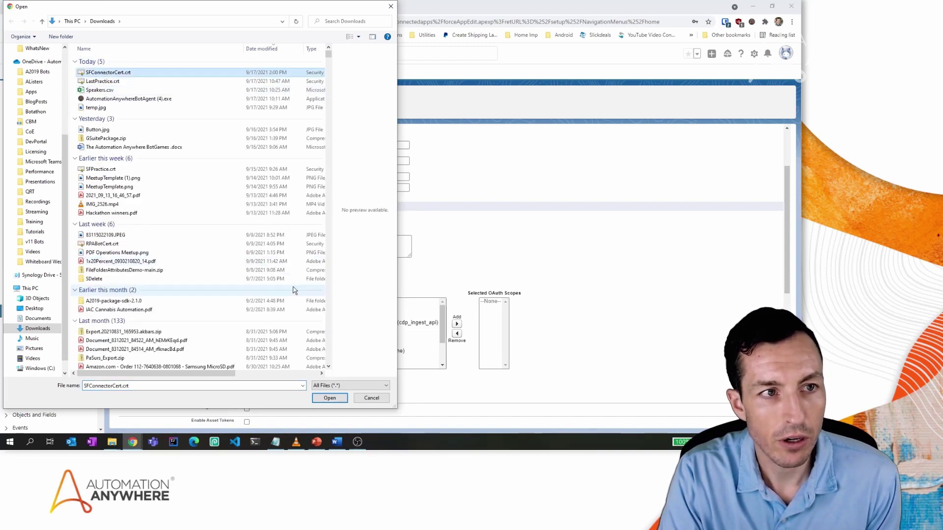
pyautogui.click(329, 398)
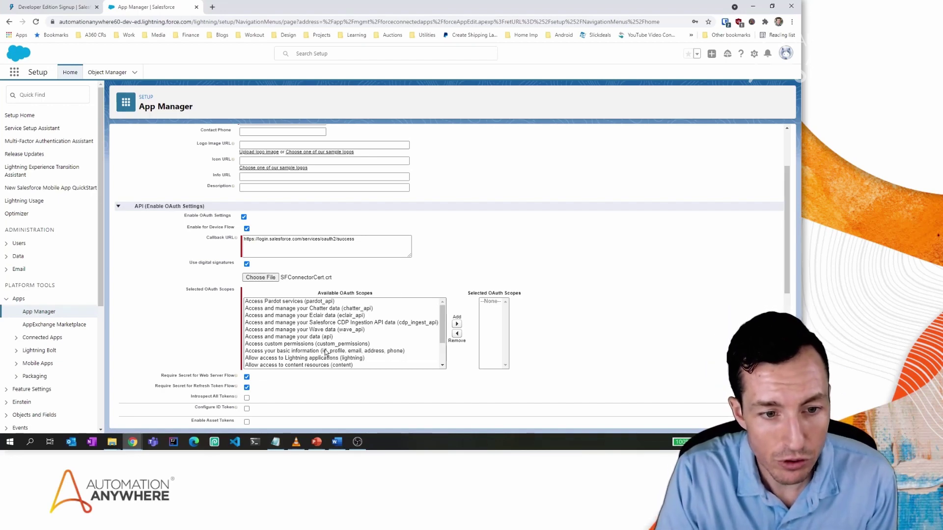
# Add the 'api' and 'refresh_token, offline_access' OAuth scopes, then save the connected app.
pyautogui.click(316, 337)
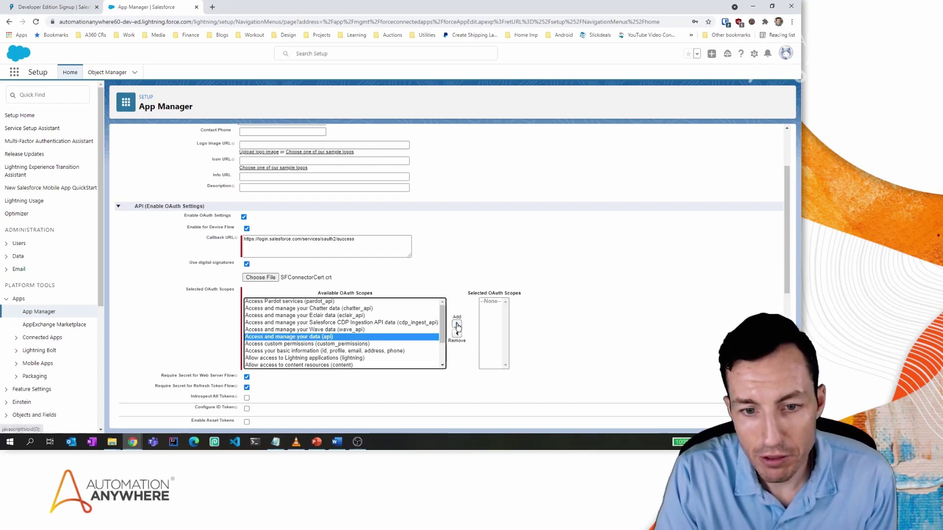
pyautogui.click(457, 324)
pyautogui.moveTo(442, 316); pyautogui.dragTo(444, 339)
pyautogui.click(389, 352)
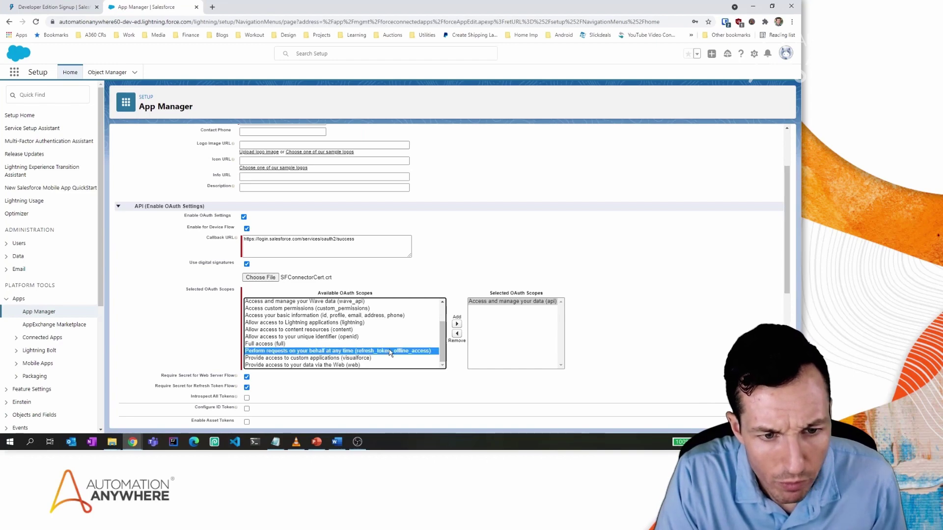
pyautogui.click(456, 324)
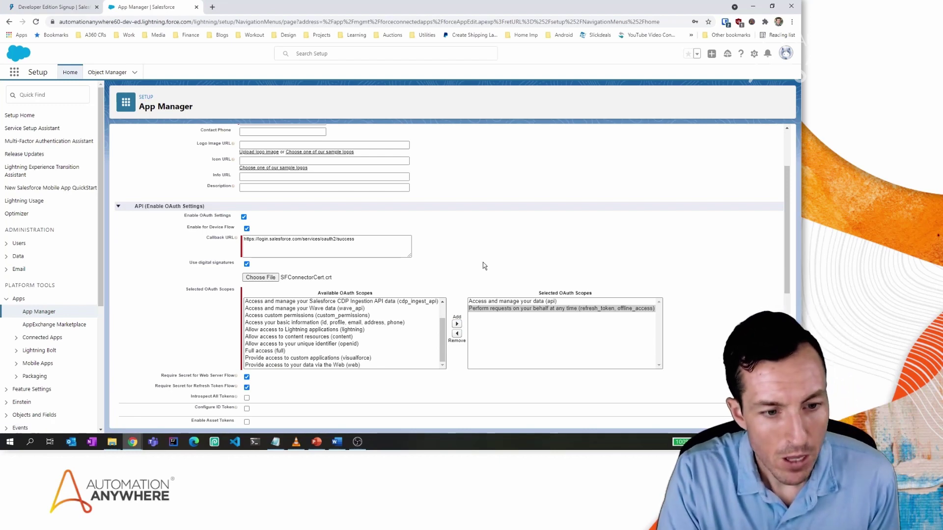
pyautogui.scroll(-3, 482, 262)
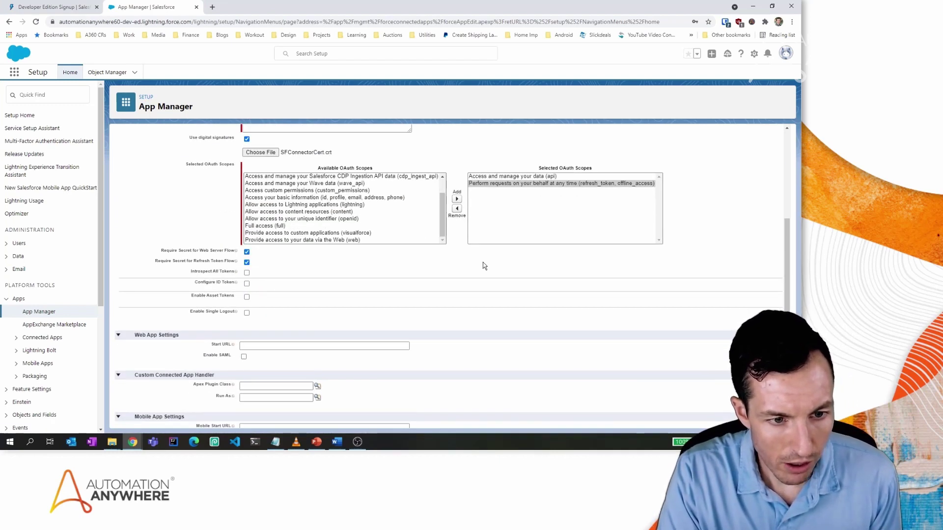
pyautogui.scroll(-4, 482, 263)
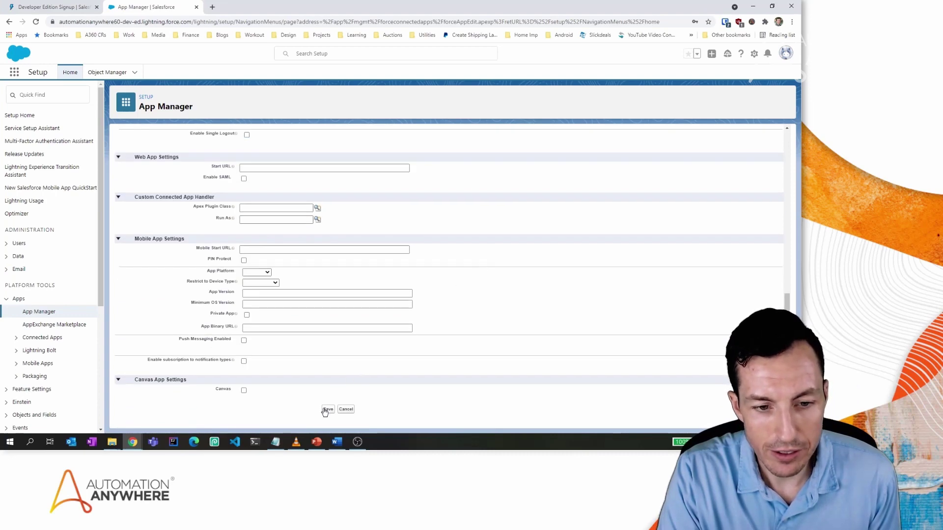
pyautogui.click(327, 410)
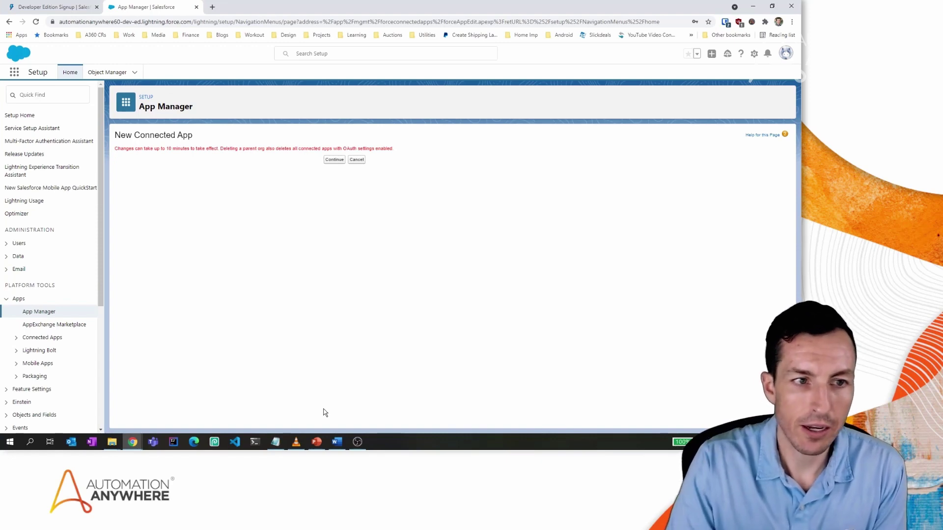
# Continue past the delay notice and open Manage for Automation360ConnectedApp.
pyautogui.click(334, 160)
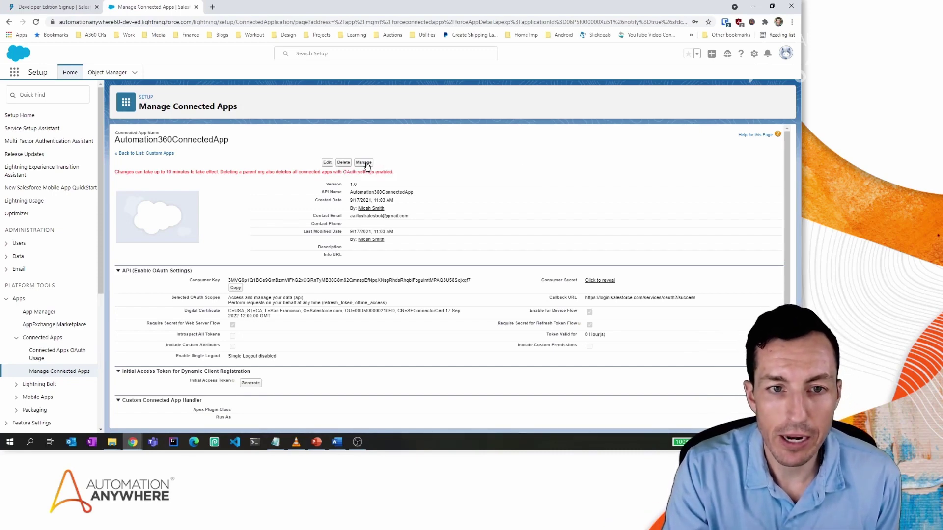
pyautogui.click(366, 165)
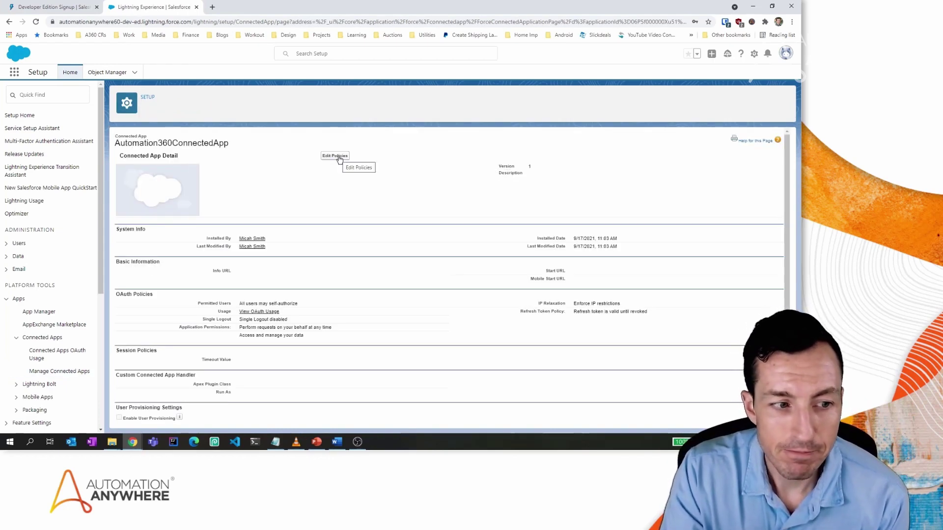
# Edit the OAuth policies, set IP Relaxation to 'Relax IP restrictions', and save.
pyautogui.click(335, 157)
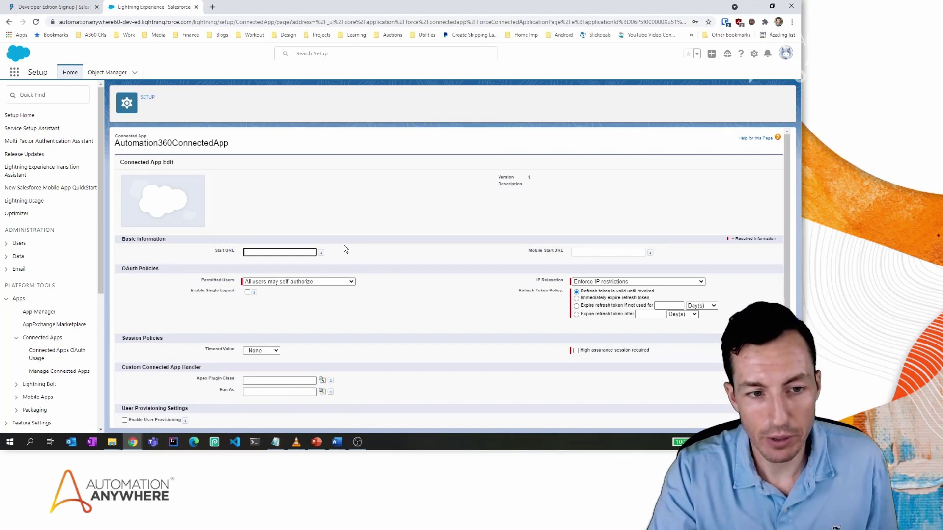
pyautogui.click(338, 281)
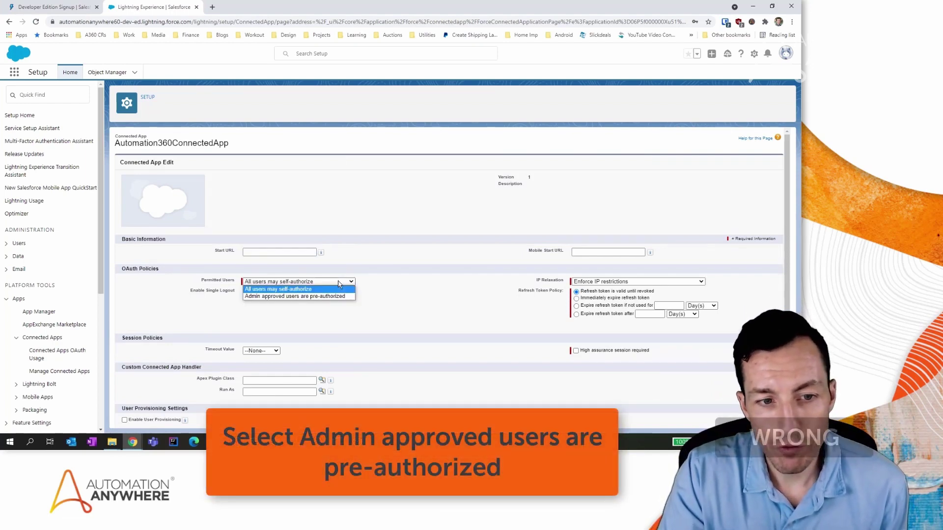
pyautogui.click(308, 291)
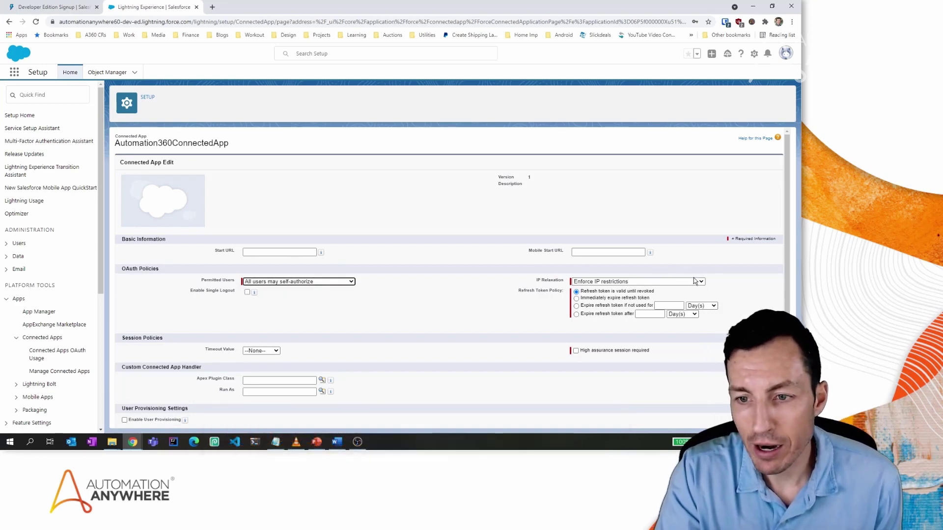
pyautogui.click(695, 282)
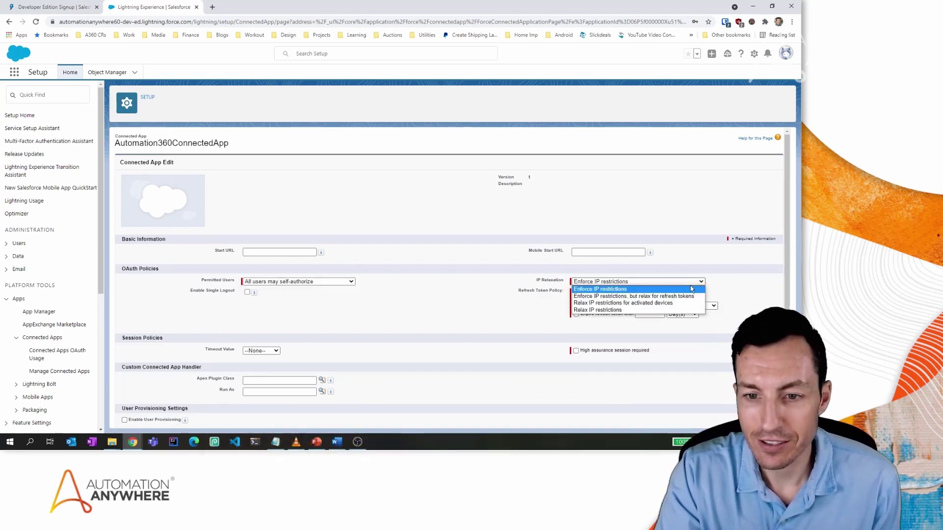
pyautogui.click(650, 311)
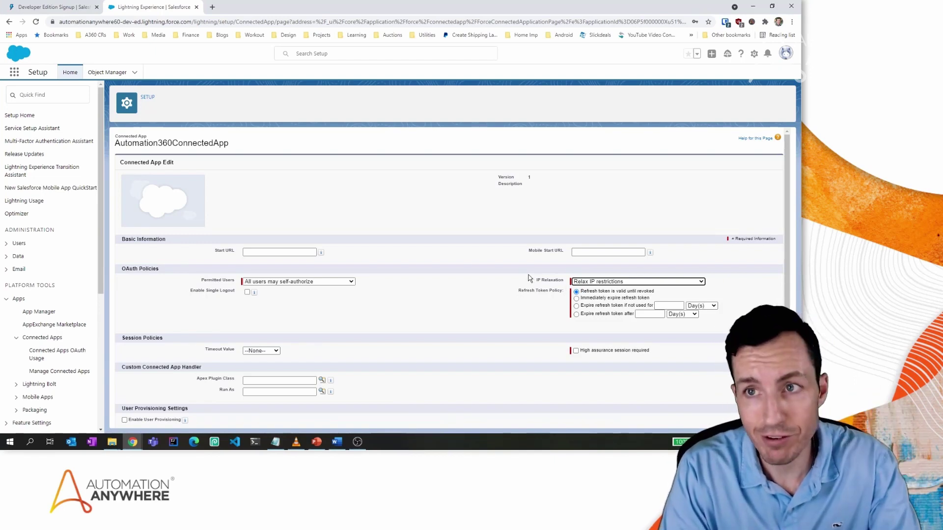
pyautogui.scroll(-1, 424, 269)
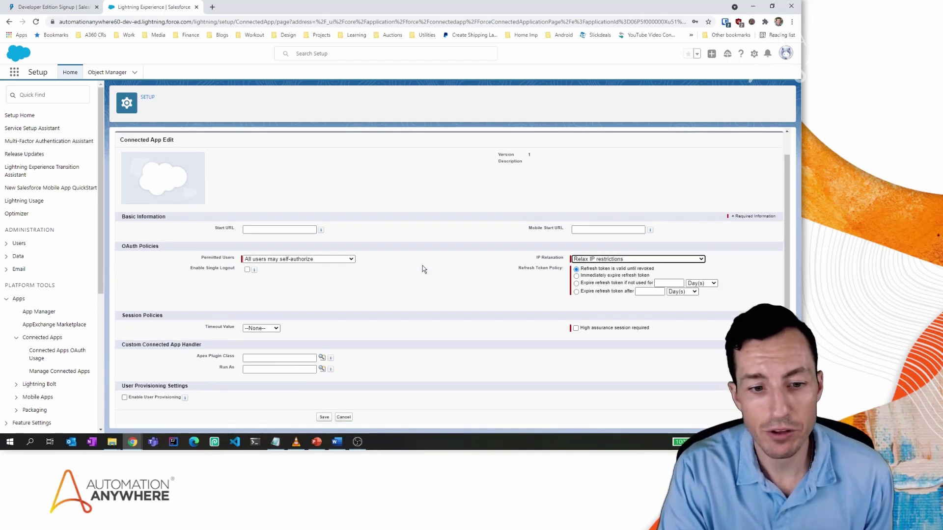
pyautogui.click(324, 417)
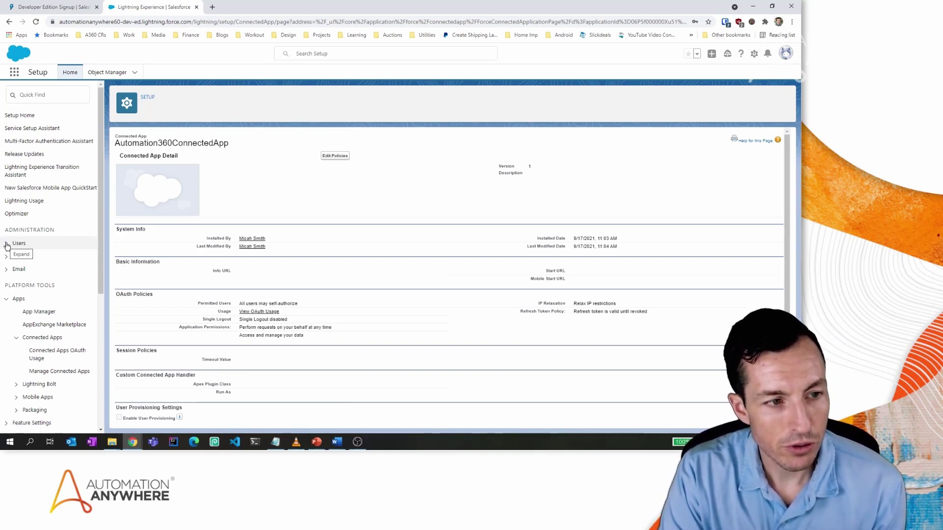
# Under Users > Permission Sets, create and save 'Automation360ConnectorPermissionSet' with its auto-filled API name.
pyautogui.click(7, 245)
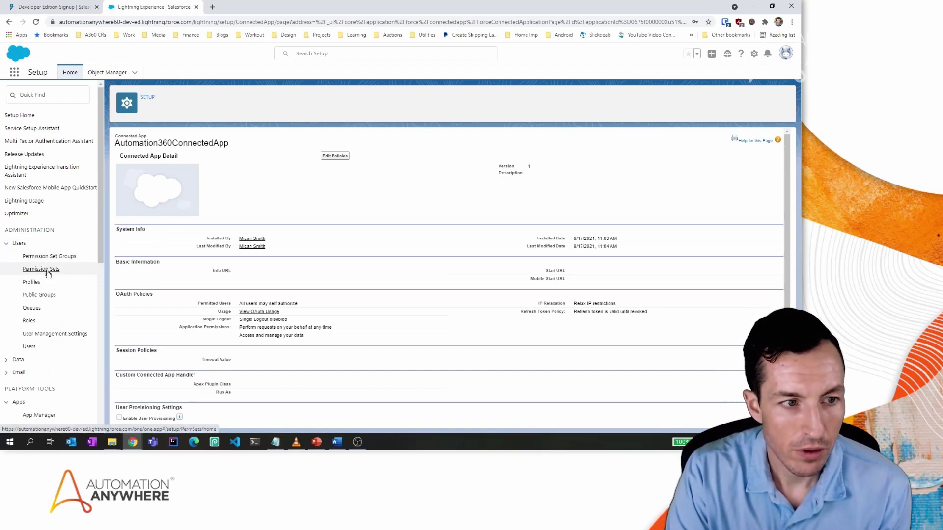
pyautogui.click(48, 271)
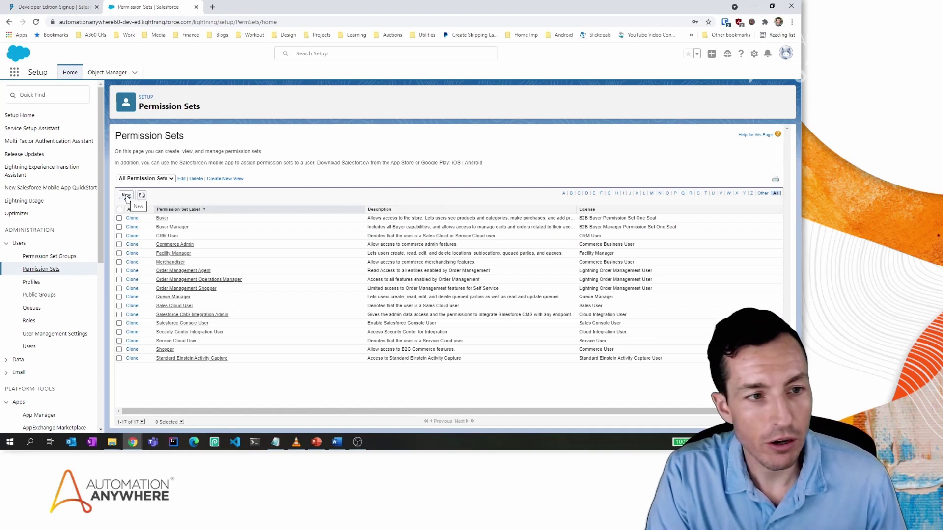
pyautogui.click(127, 196)
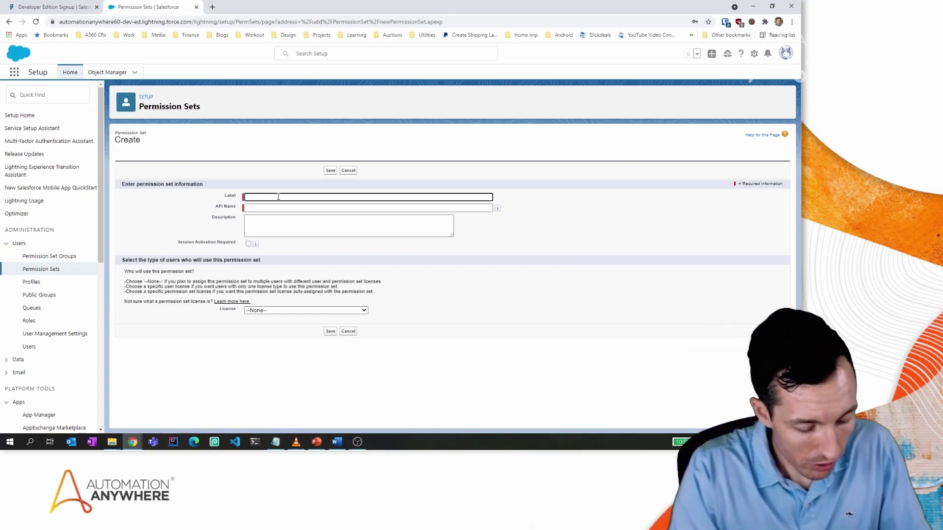
pyautogui.write('Automat')
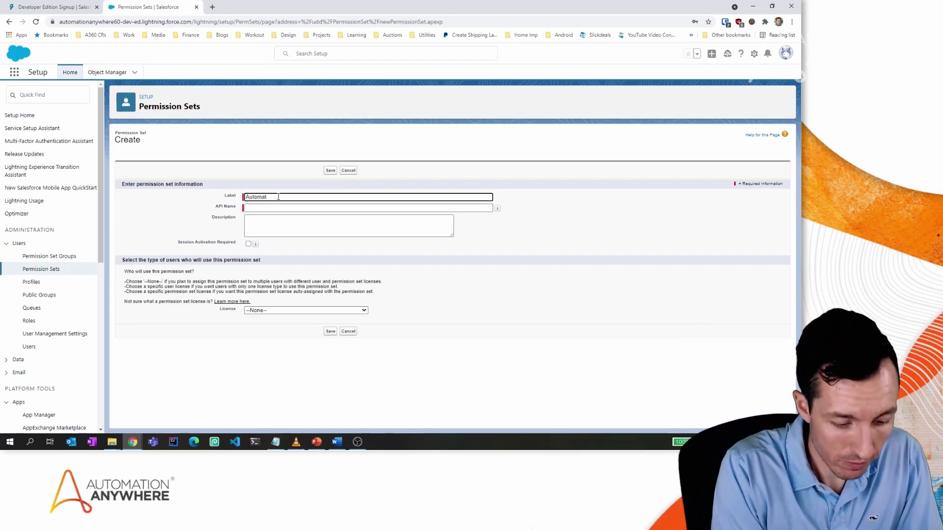
pyautogui.write('ion360Co')
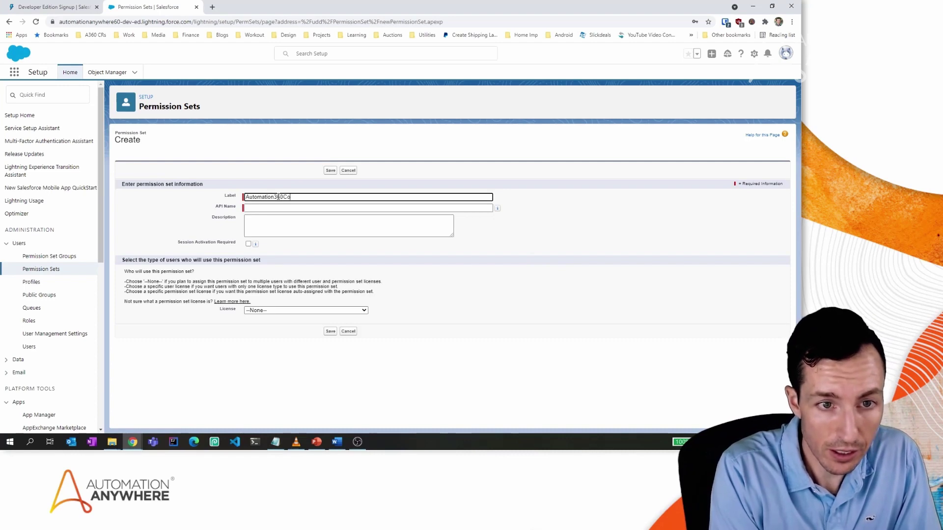
pyautogui.write('nnector')
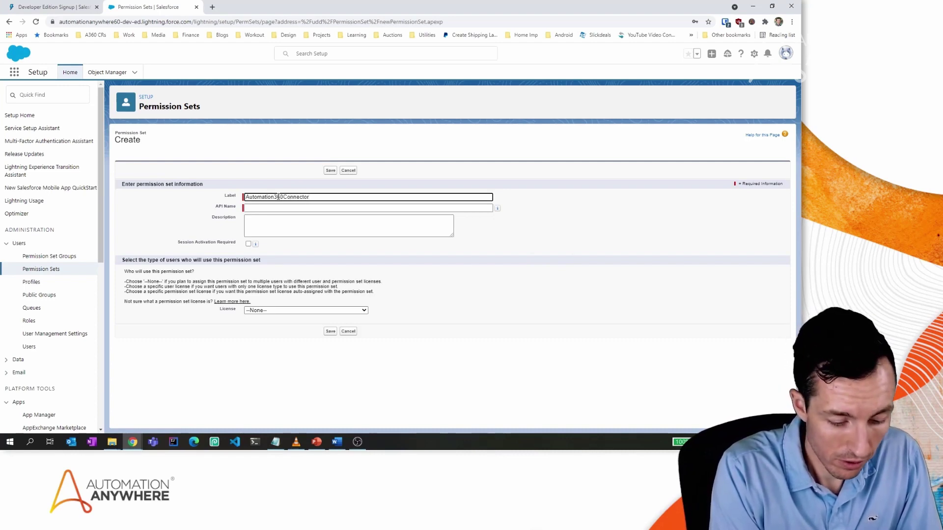
pyautogui.write('PermissionSet')
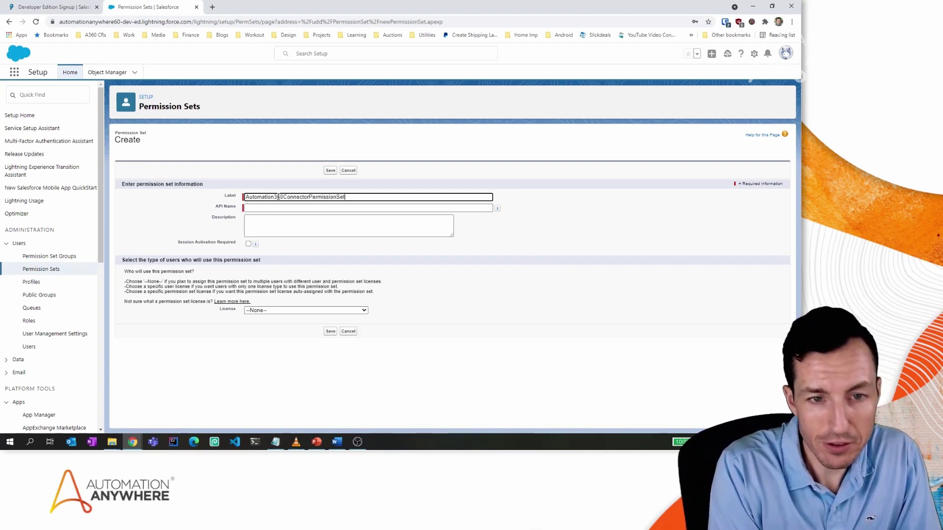
pyautogui.press('Tab')
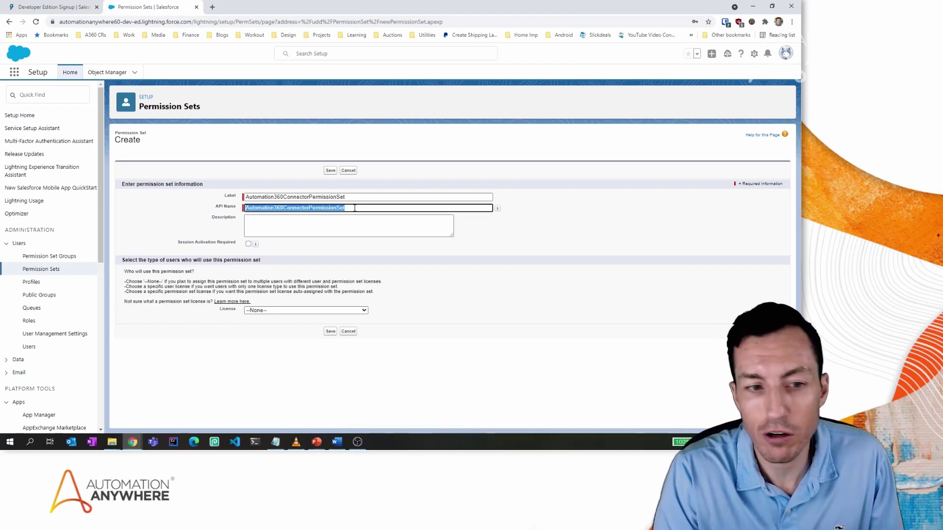
pyautogui.click(331, 332)
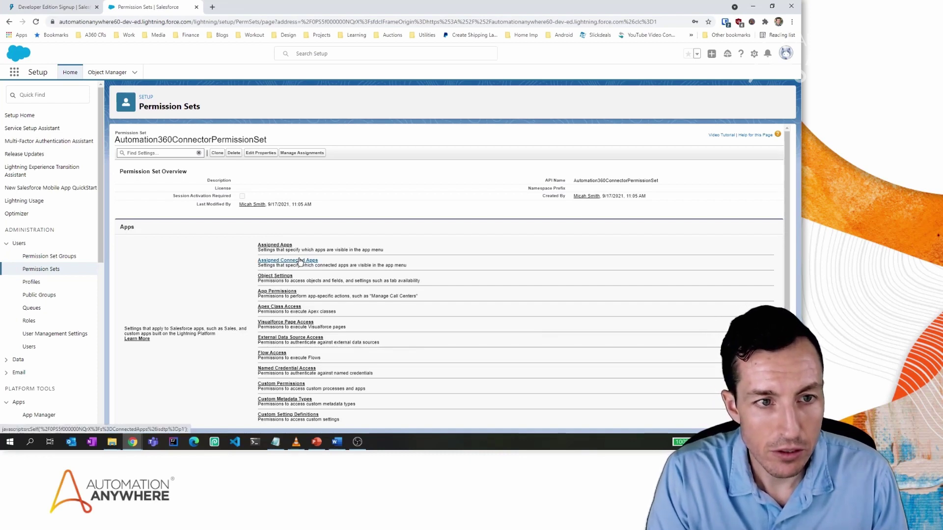
# Add Automation360ConnectedApp to the permission set's Assigned Connected Apps and save.
pyautogui.click(300, 262)
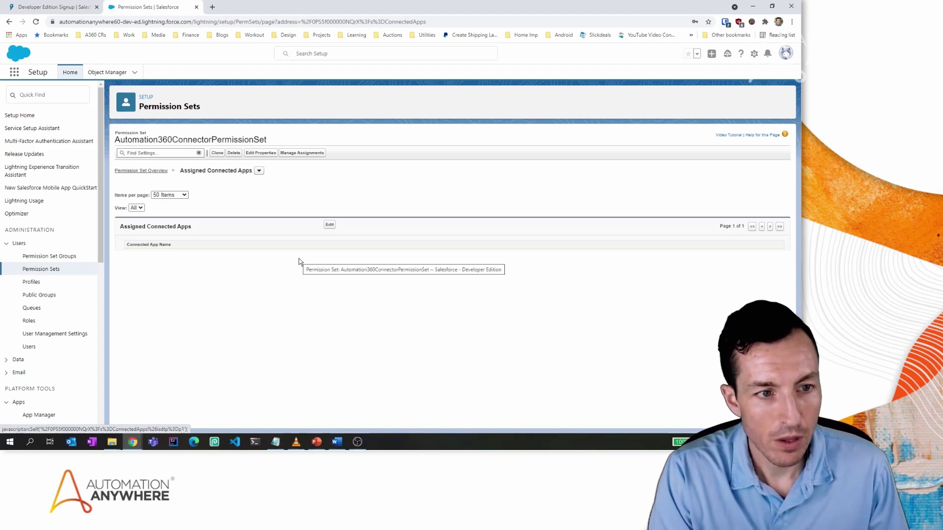
pyautogui.click(329, 226)
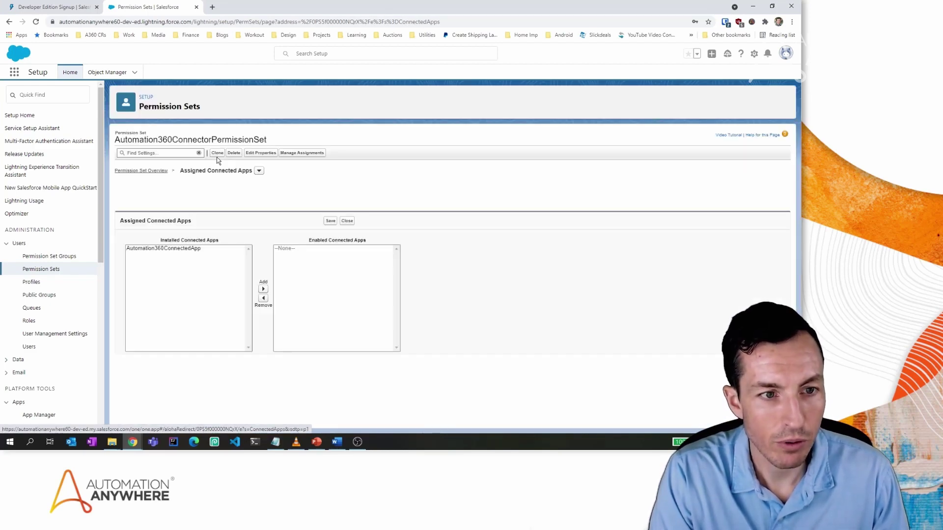
pyautogui.click(184, 248)
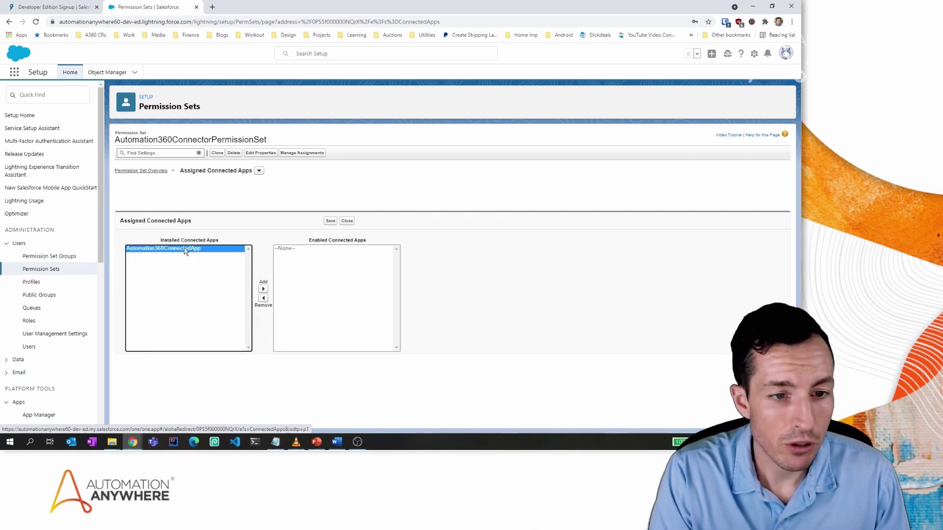
pyautogui.click(263, 289)
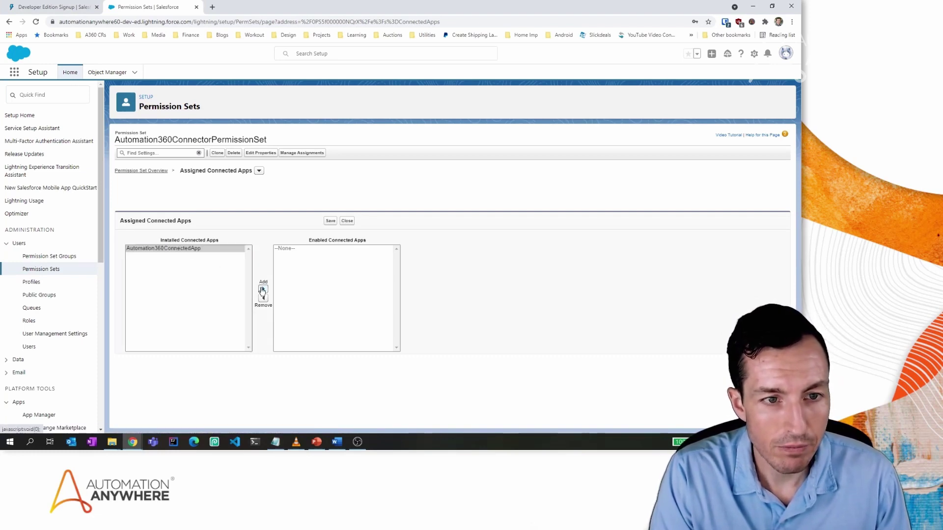
pyautogui.click(331, 221)
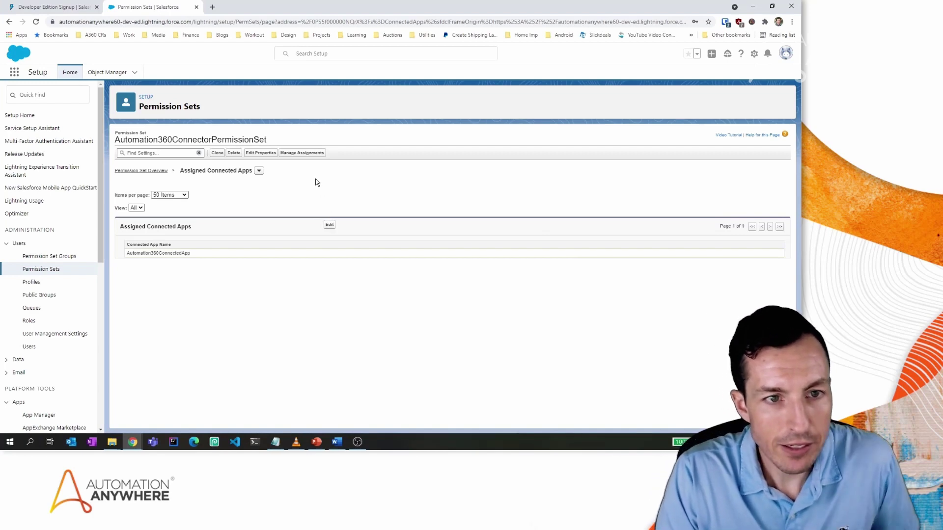
# Under Manage Assignments, assign the permission set to the System Administrator user.
pyautogui.click(308, 153)
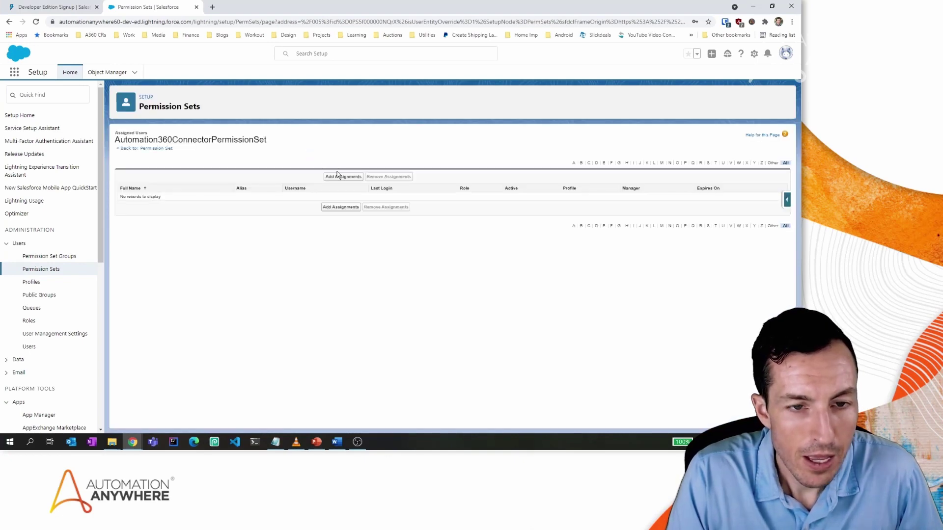
pyautogui.click(338, 177)
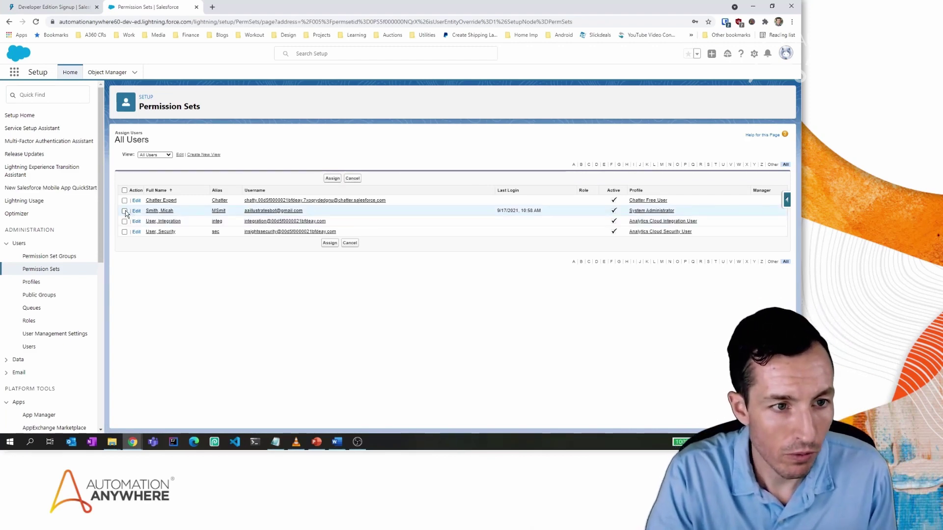
pyautogui.click(125, 211)
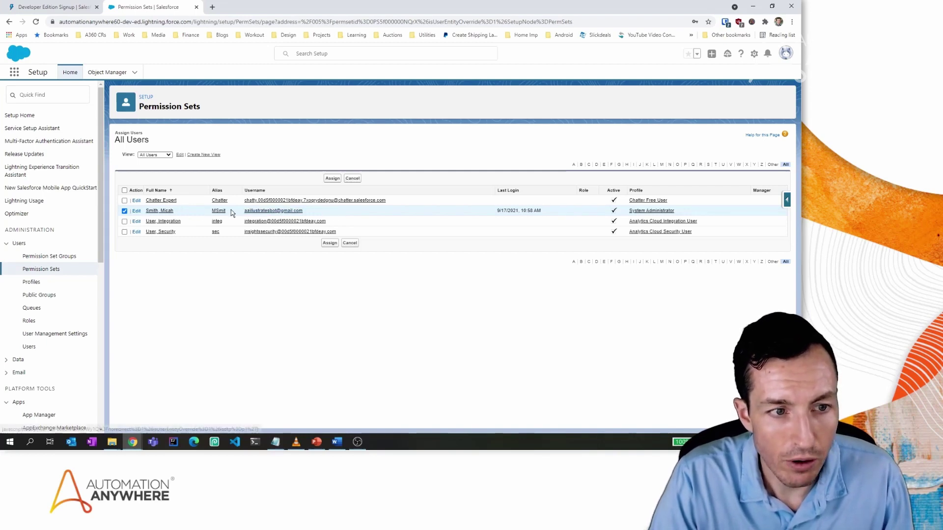
pyautogui.click(330, 243)
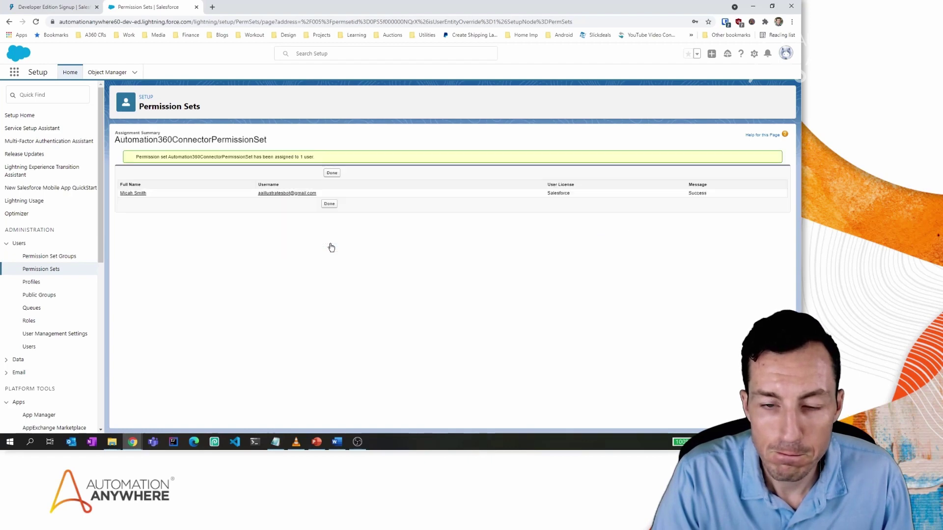
pyautogui.click(332, 172)
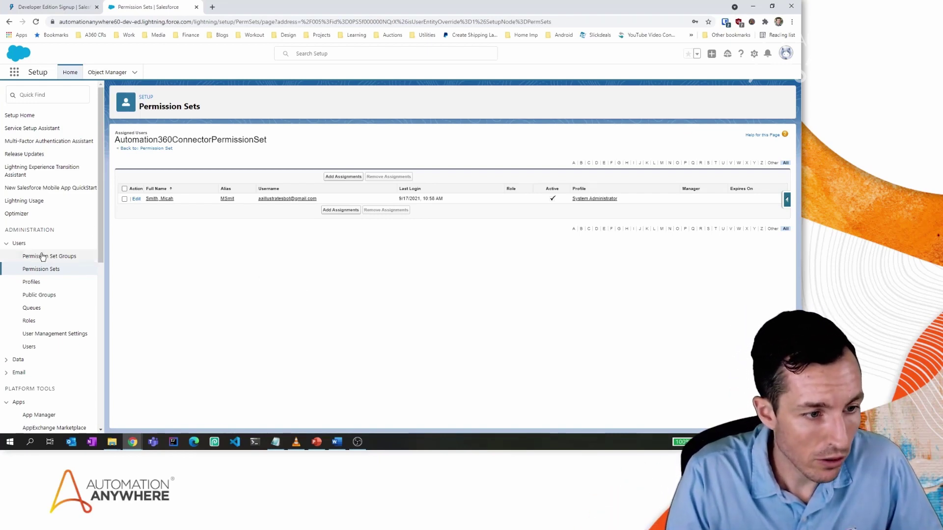
# Go to the AppExchange marketplace and search for 'Automation Anywhere'.
pyautogui.click(7, 244)
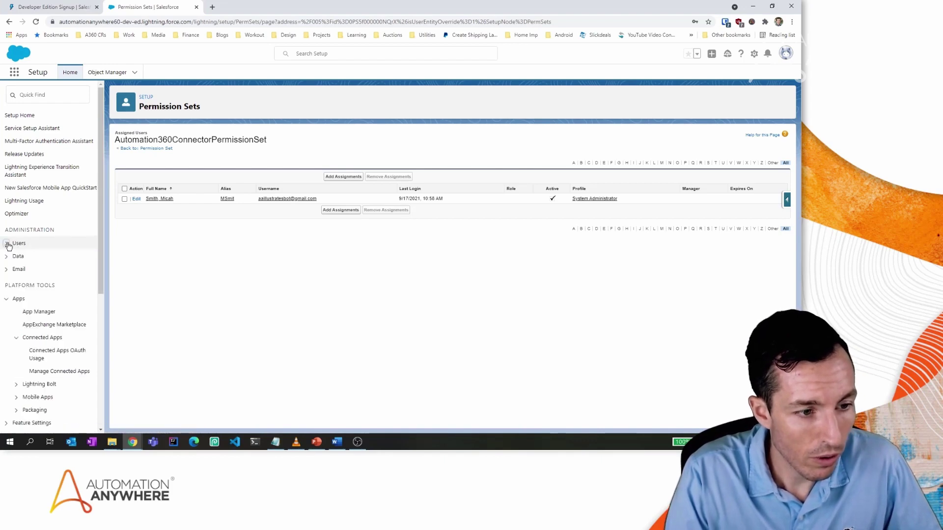
pyautogui.click(38, 324)
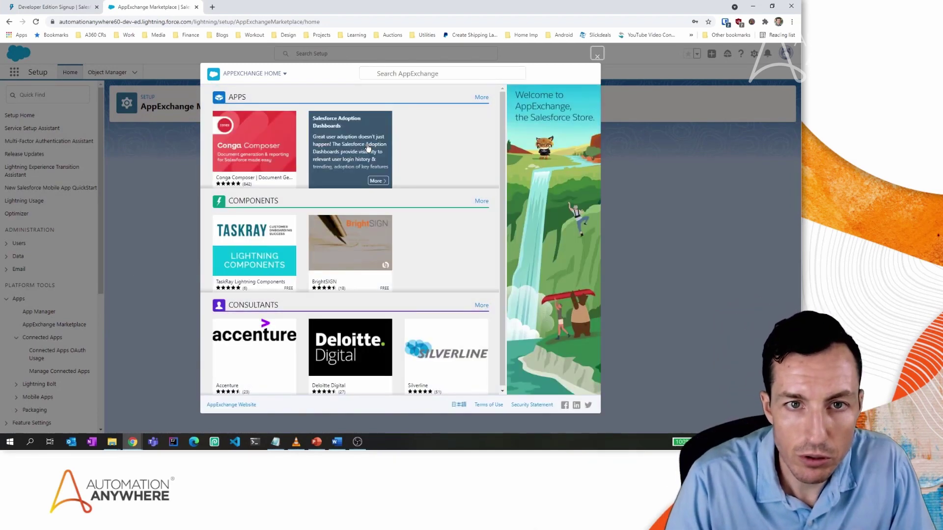
pyautogui.click(430, 73)
pyautogui.write('A')
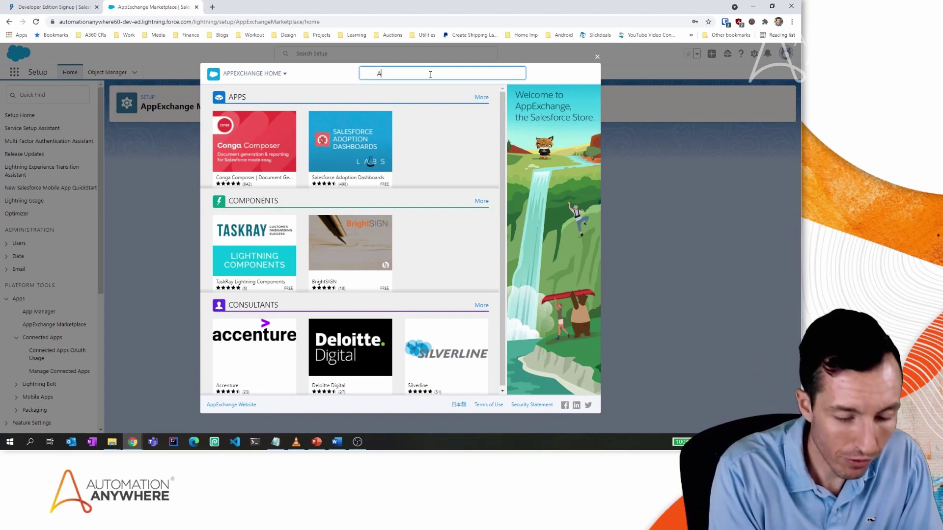
pyautogui.write('utomation Anywhere')
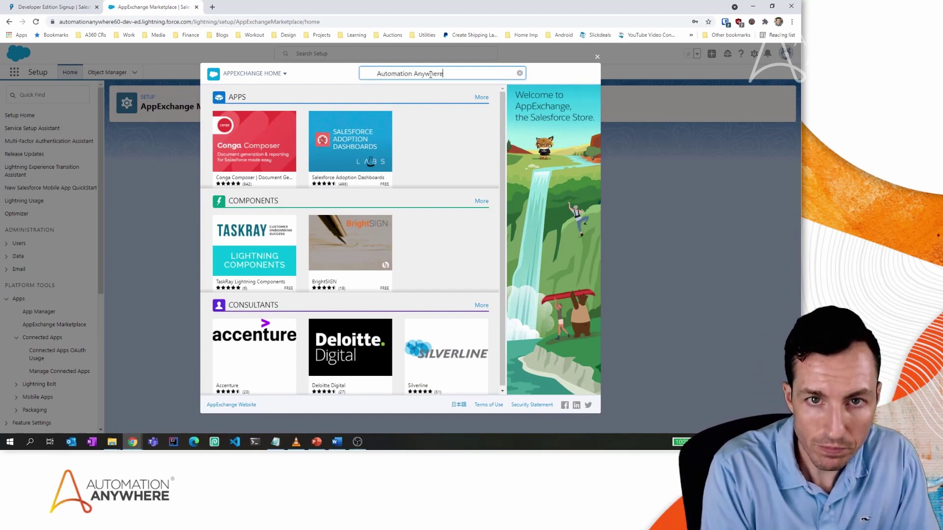
pyautogui.press('Return')
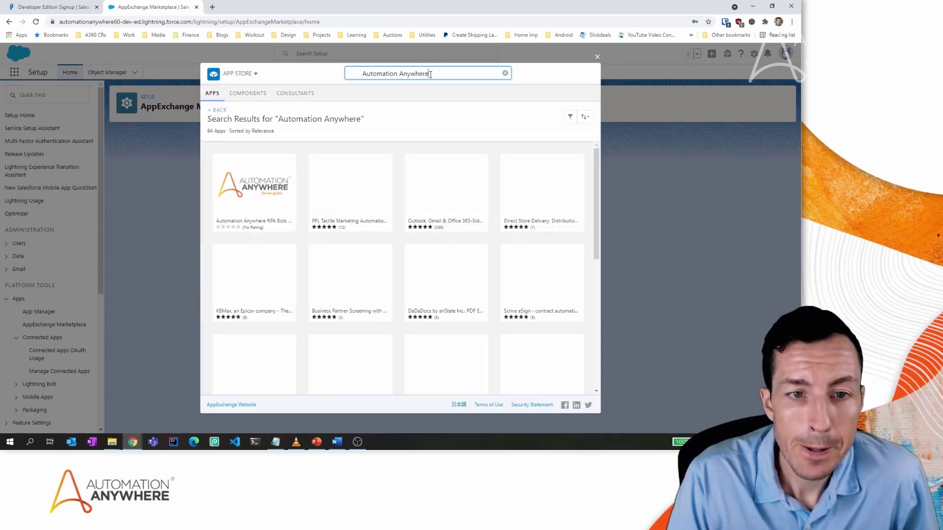
# Open the Automation Anywhere RPA Bots listing and scroll through its details.
pyautogui.moveTo(262, 197)
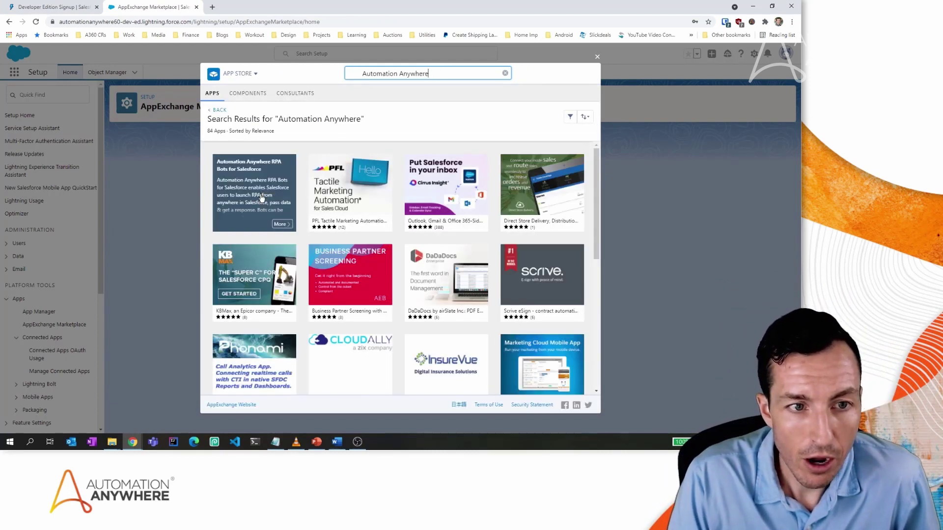
pyautogui.click(261, 197)
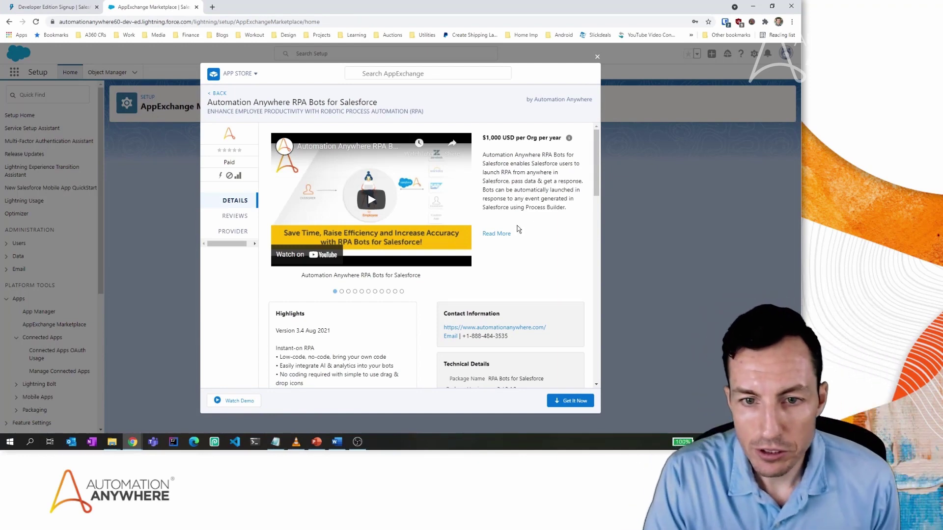
pyautogui.scroll(-5, 504, 235)
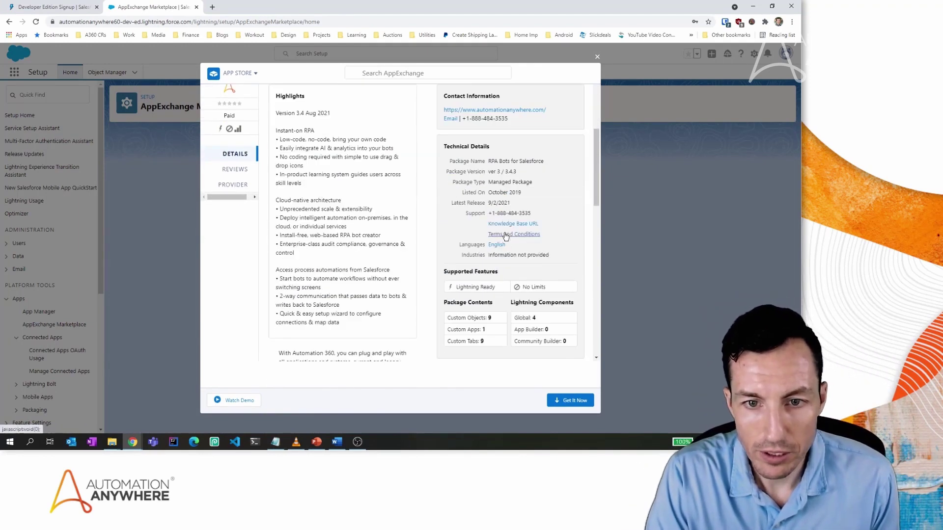
pyautogui.scroll(-3, 592, 241)
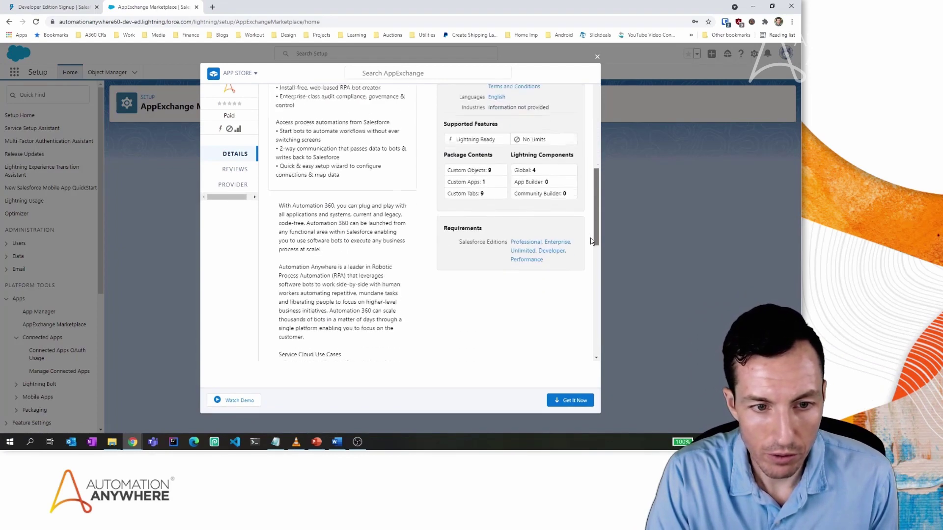
pyautogui.moveTo(592, 241); pyautogui.dragTo(585, 137)
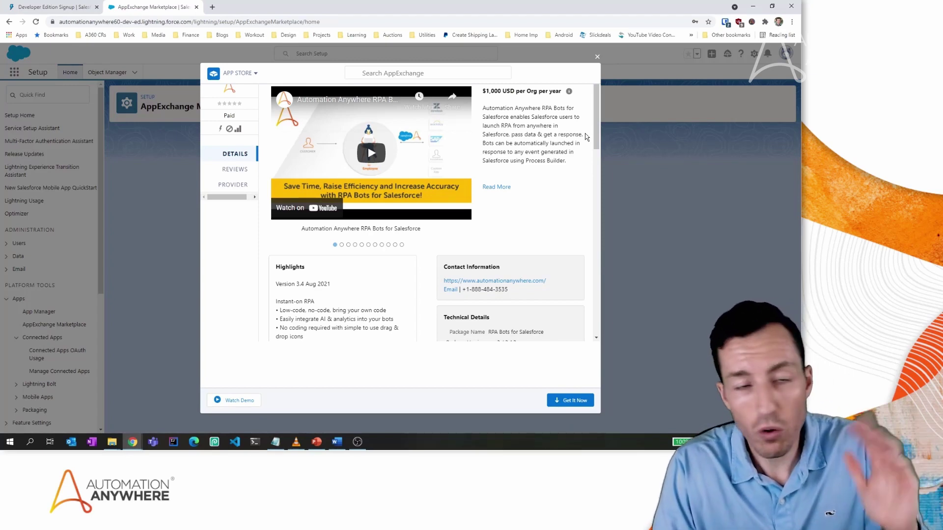
# Choose Get It Now, log in to AppExchange, and allow access to basic account information.
pyautogui.click(568, 402)
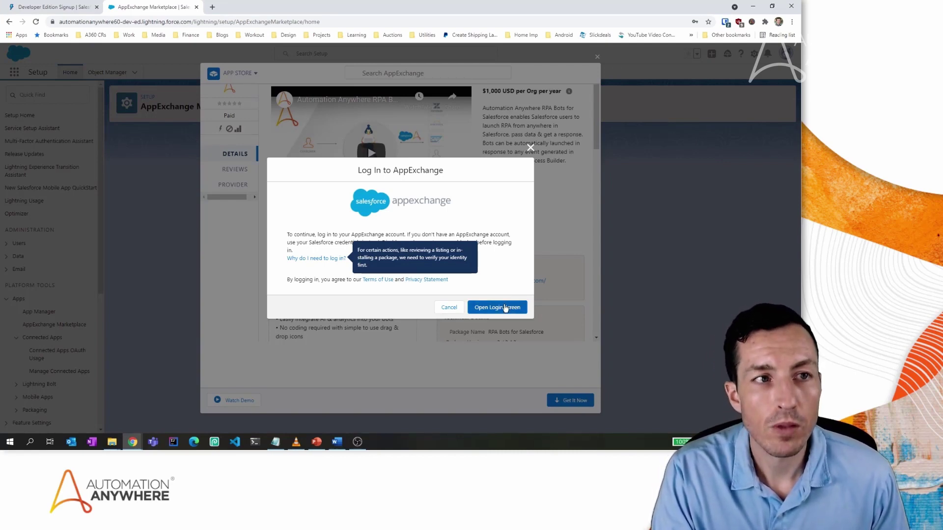
pyautogui.click(505, 308)
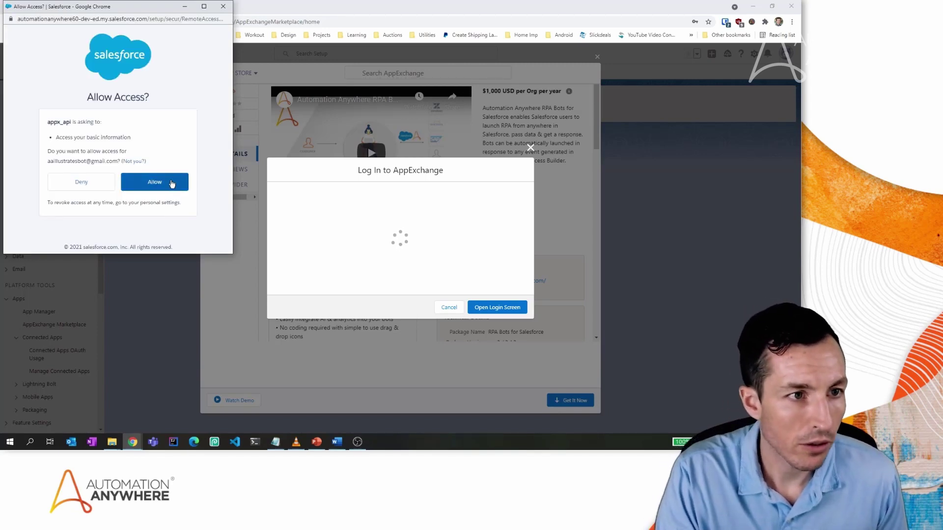
pyautogui.click(170, 184)
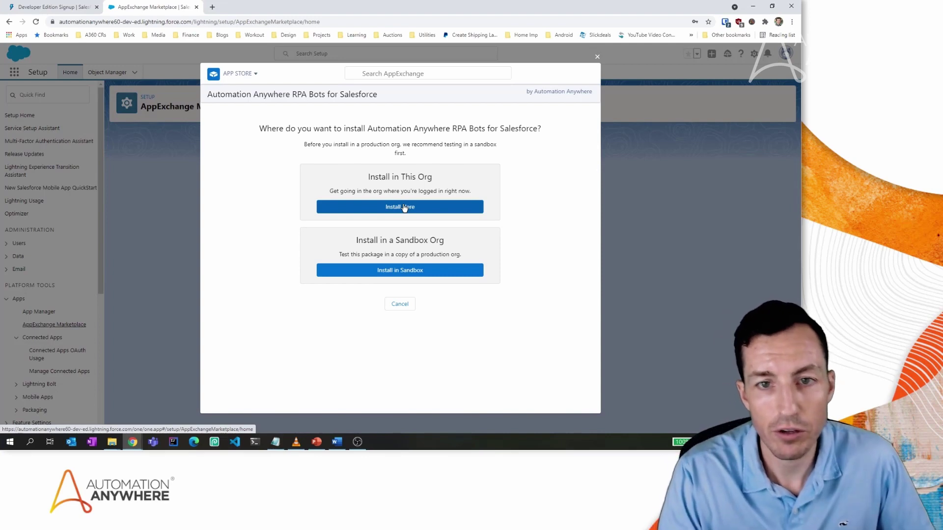
# Choose Install Here and enter the installer's first and last name.
pyautogui.click(404, 208)
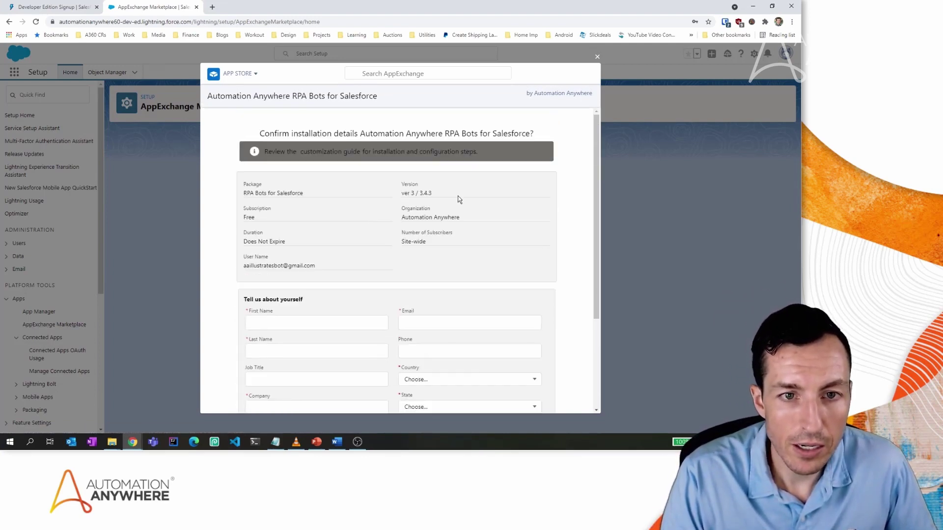
pyautogui.scroll(-3, 457, 196)
pyautogui.click(311, 195)
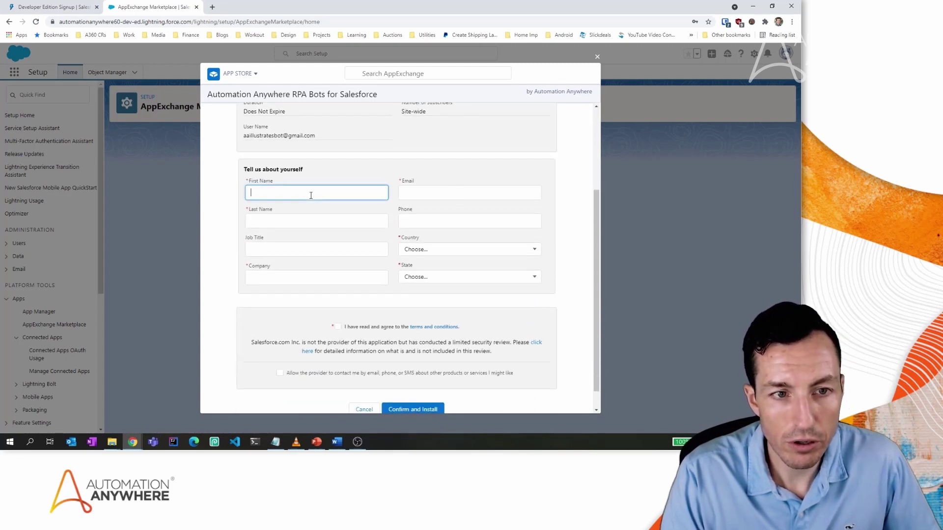
pyautogui.press('Tab')
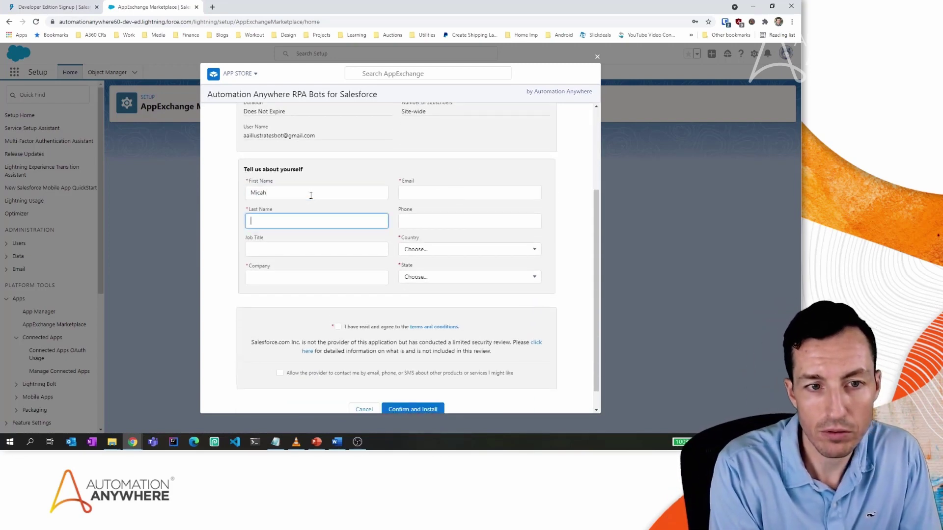
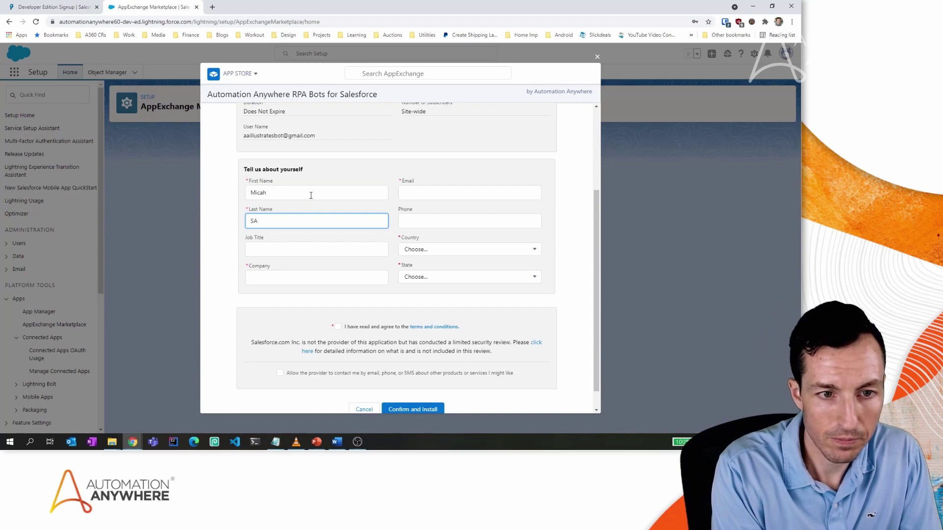
pyautogui.press('Tab')
# Enter job title 'Developer Evangelist', company 'Automation Anywhere', and the installer's e-mail address.
pyautogui.write('Developer ')
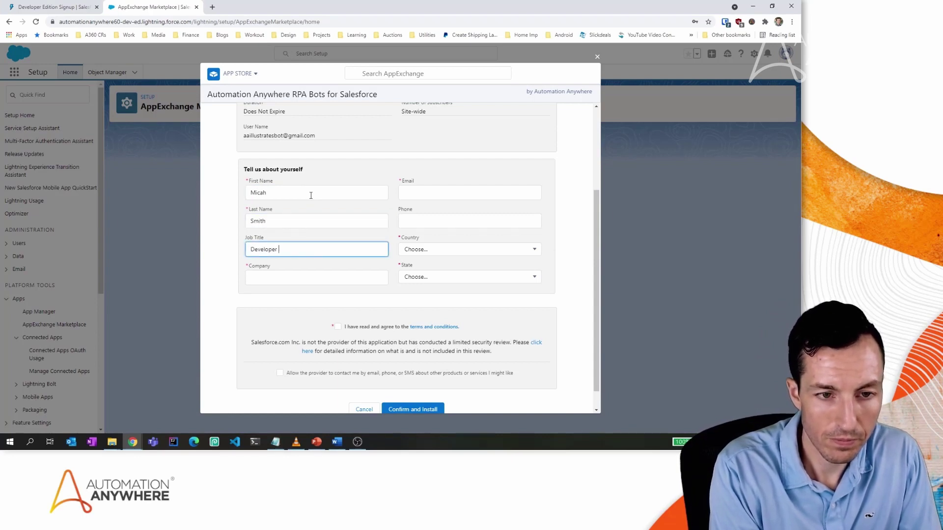
pyautogui.write('Evangelist')
pyautogui.press('Tab')
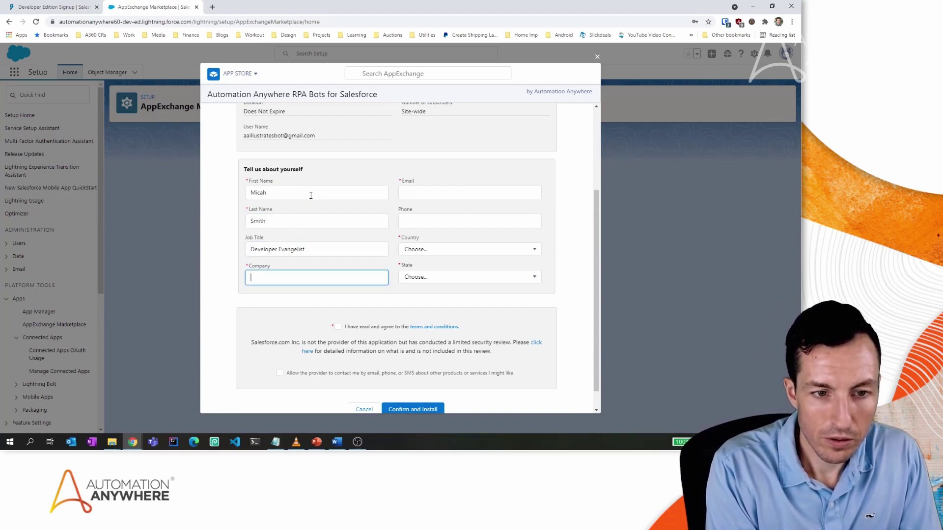
pyautogui.write('Automation A')
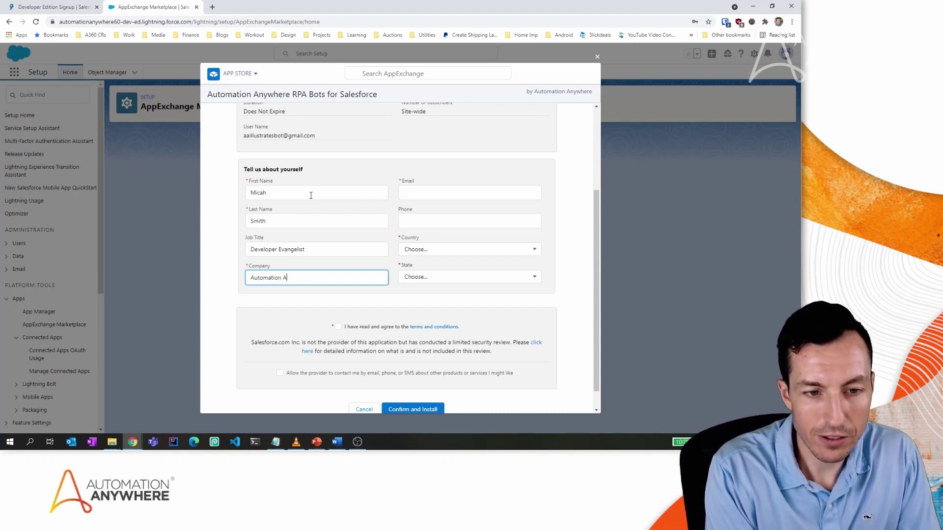
pyautogui.write('nywhere')
pyautogui.hotkey('shift', 'Tab')
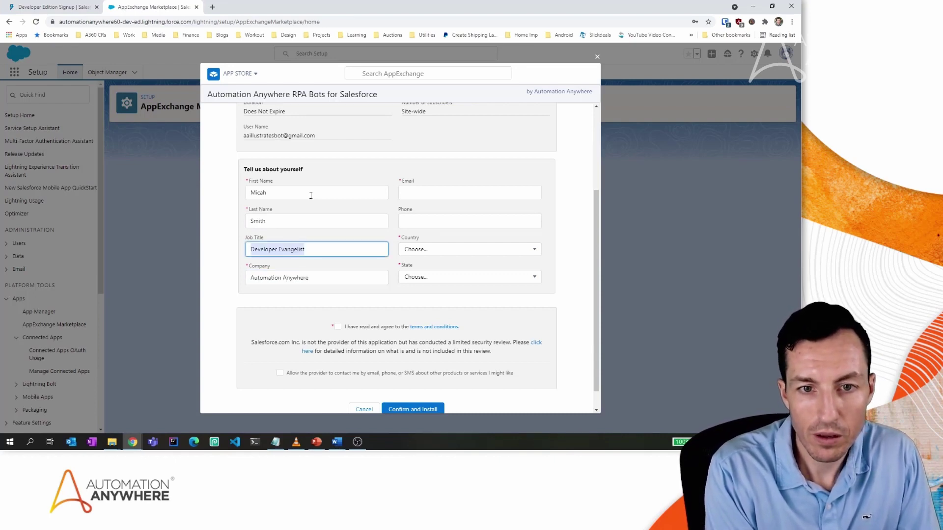
pyautogui.press('Tab')
pyautogui.press('Tab')
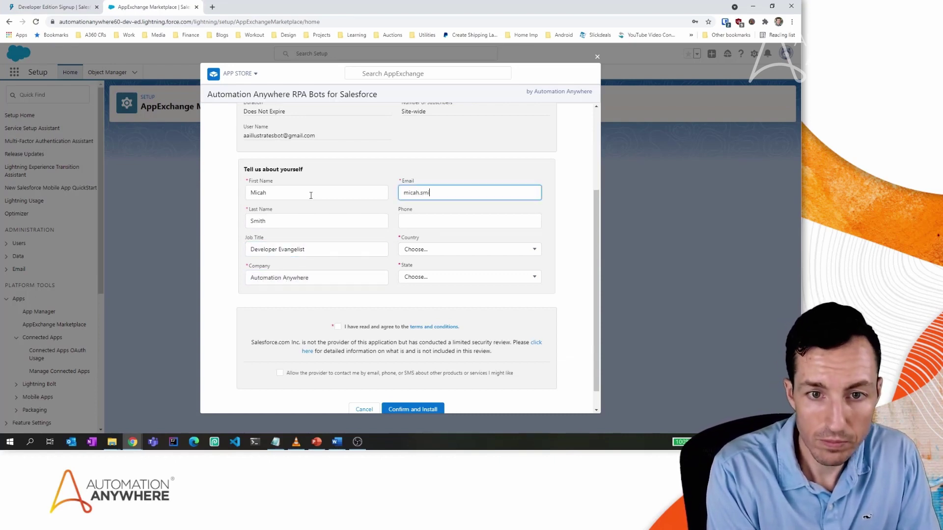
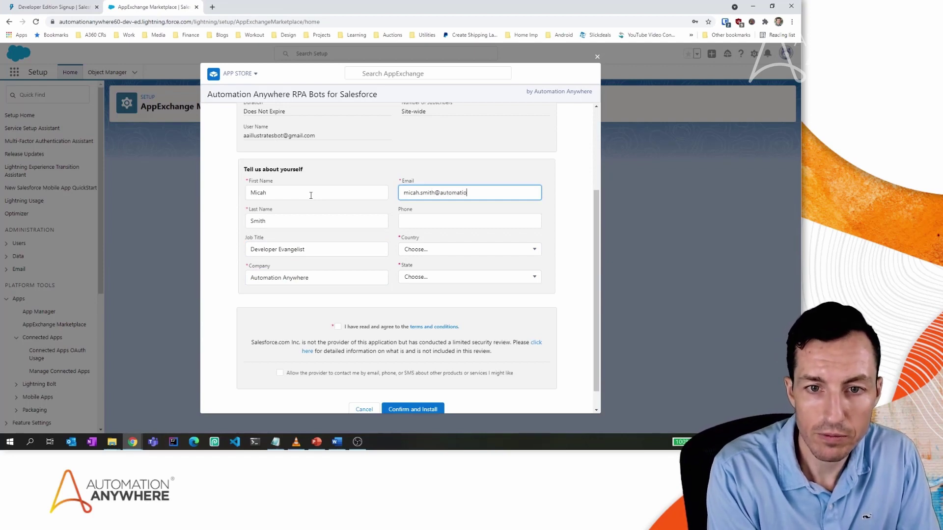
pyautogui.press('Tab')
pyautogui.press('Tab')
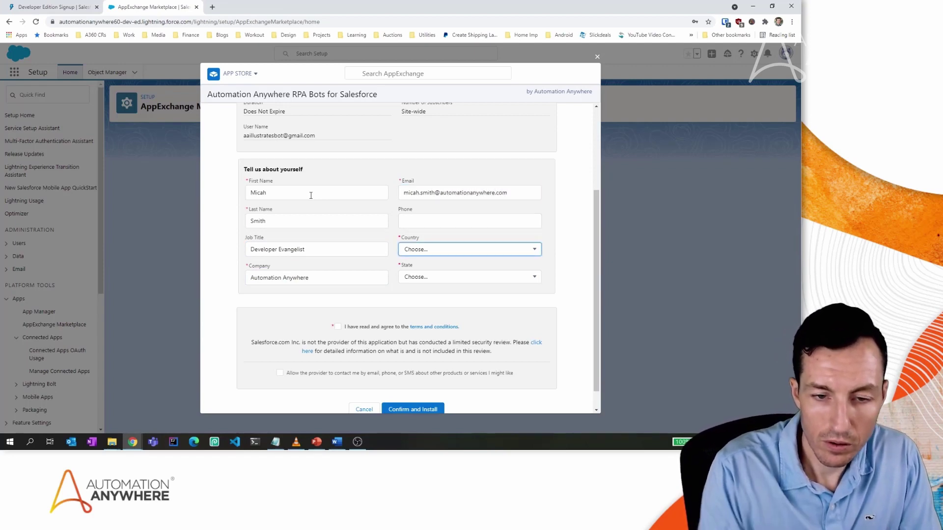
# Select United States and North Carolina, accept the terms, and confirm the details.
pyautogui.click(431, 250)
pyautogui.scroll(-20, 433, 309)
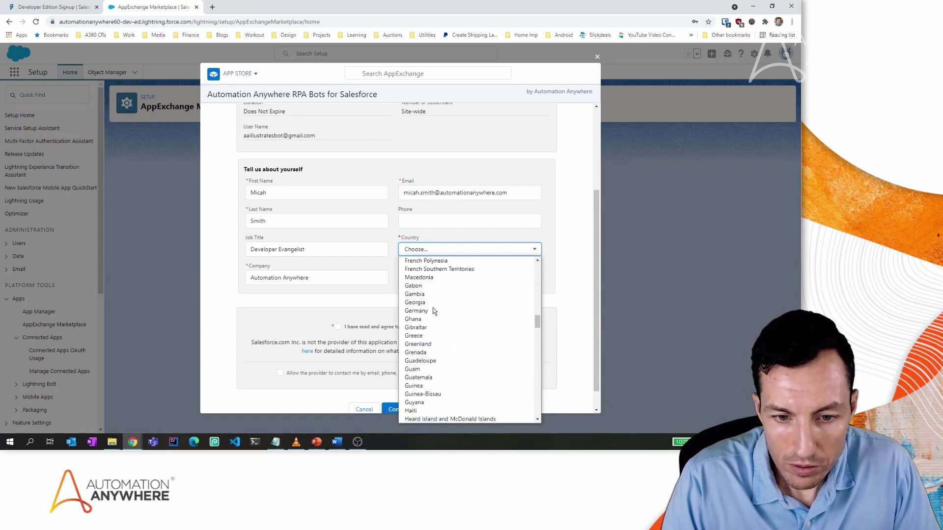
pyautogui.scroll(-10, 433, 311)
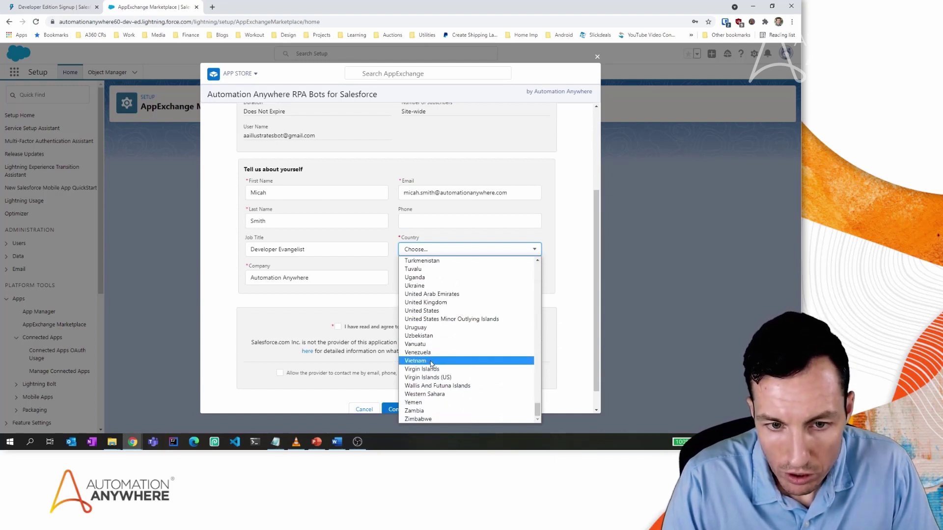
pyautogui.click(432, 310)
pyautogui.click(441, 277)
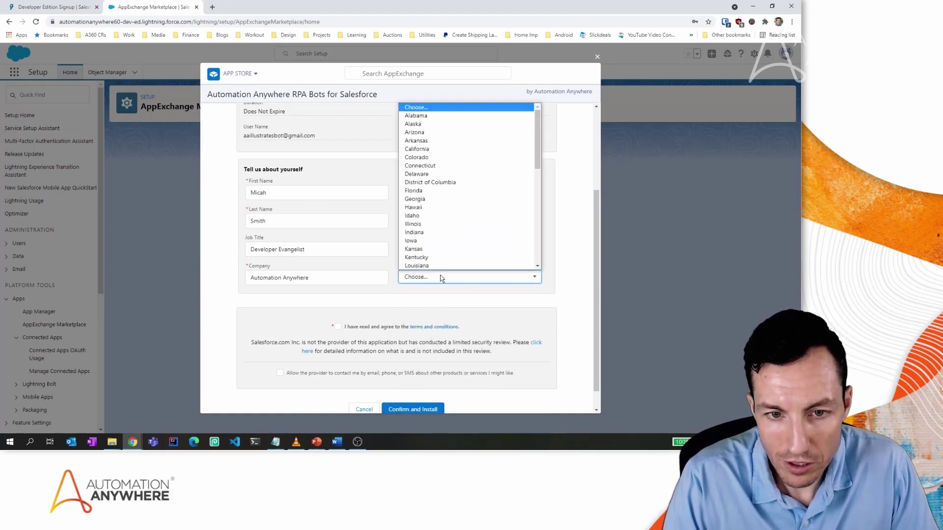
pyautogui.scroll(-8, 441, 257)
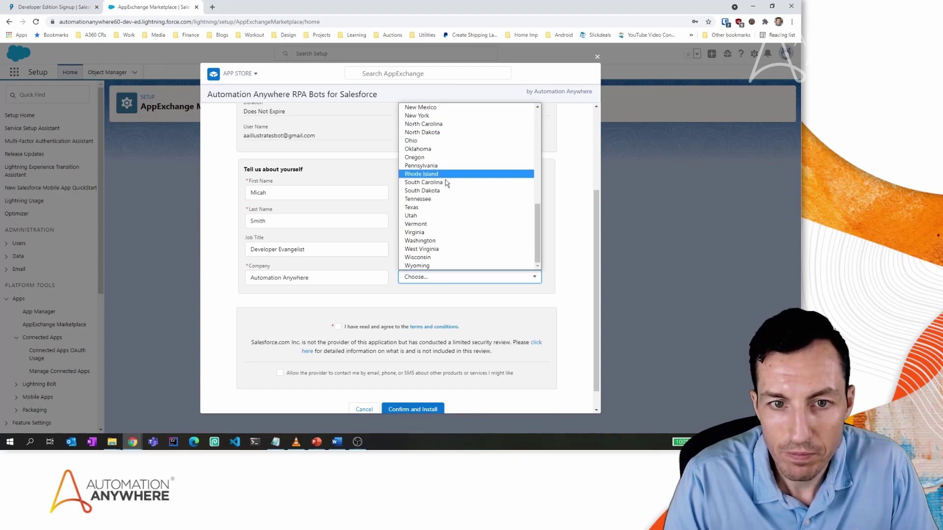
pyautogui.click(427, 124)
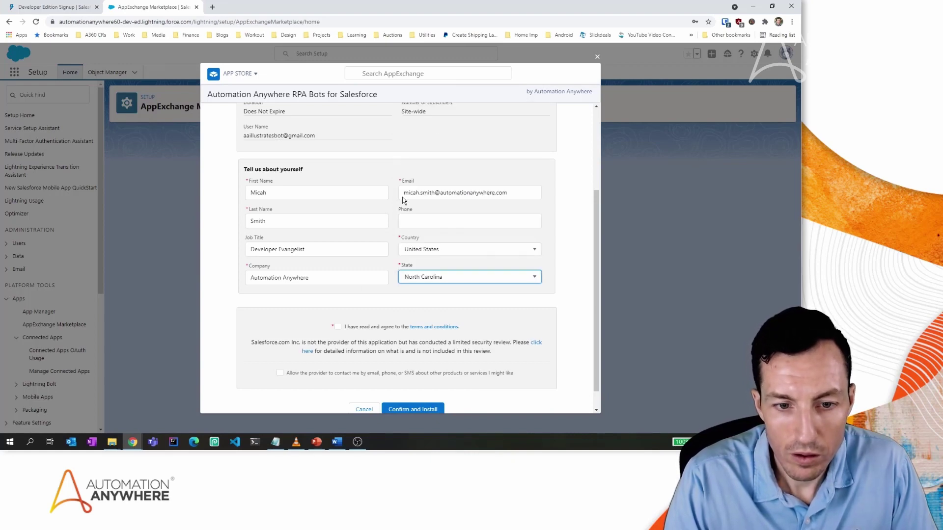
pyautogui.click(339, 326)
pyautogui.scroll(-1, 341, 330)
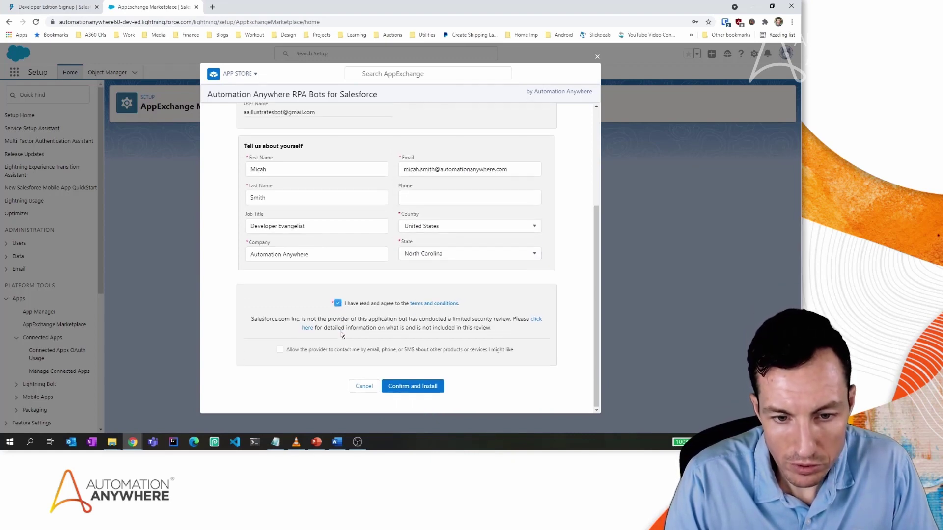
pyautogui.click(425, 390)
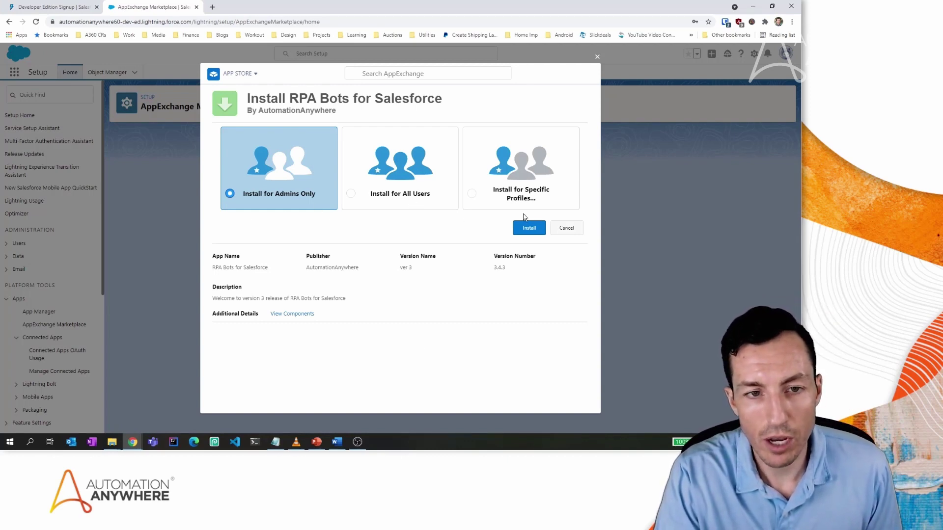
# Install RPA Bots for Salesforce for admins only.
pyautogui.click(523, 229)
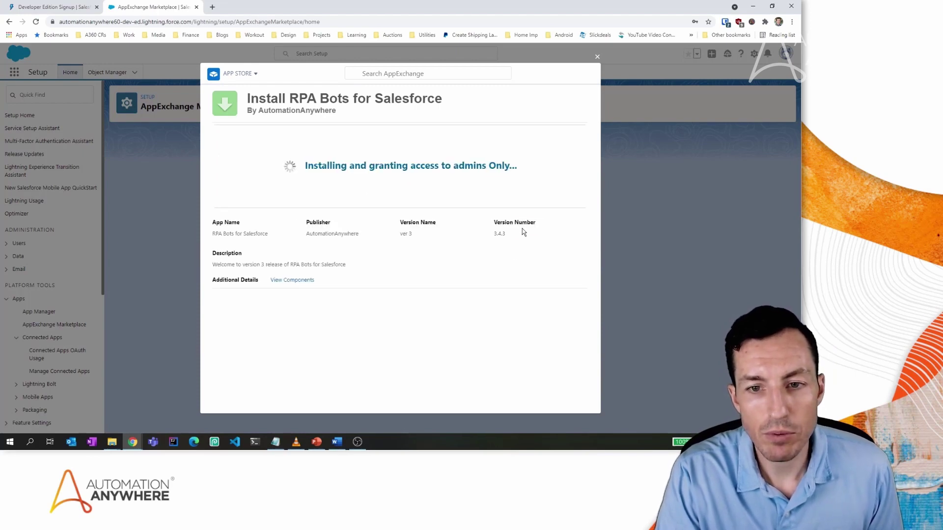